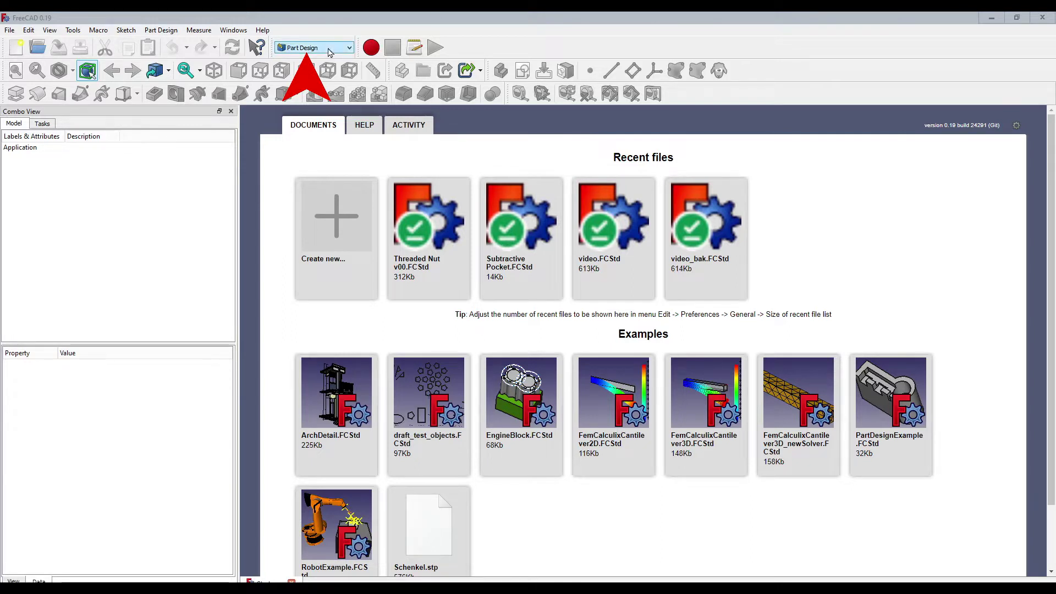
Create a new document with a body and start a sketch on the YZ base plane.
click(15, 50)
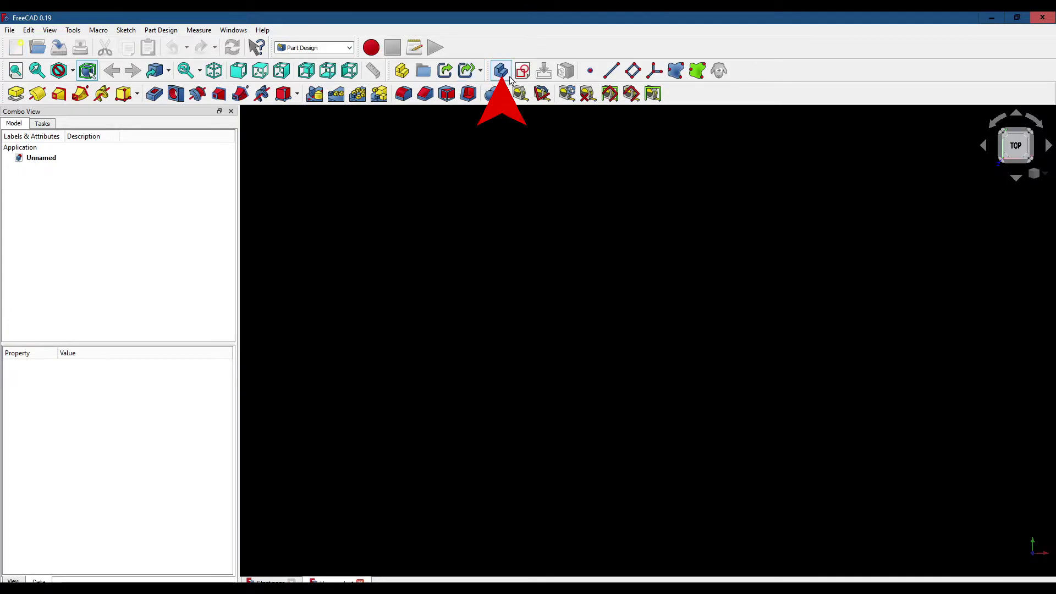
click(503, 73)
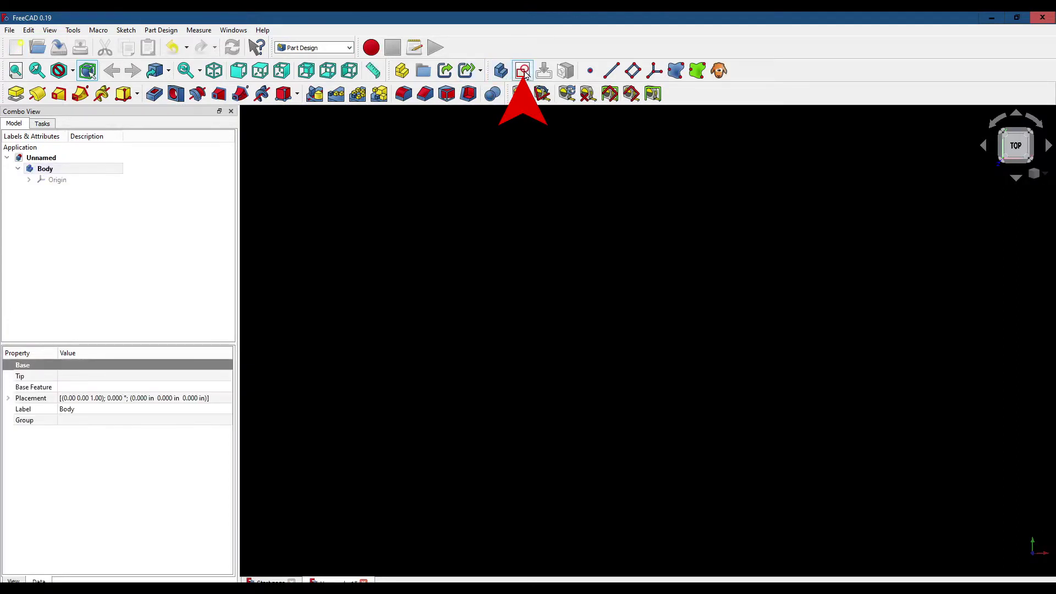
click(522, 72)
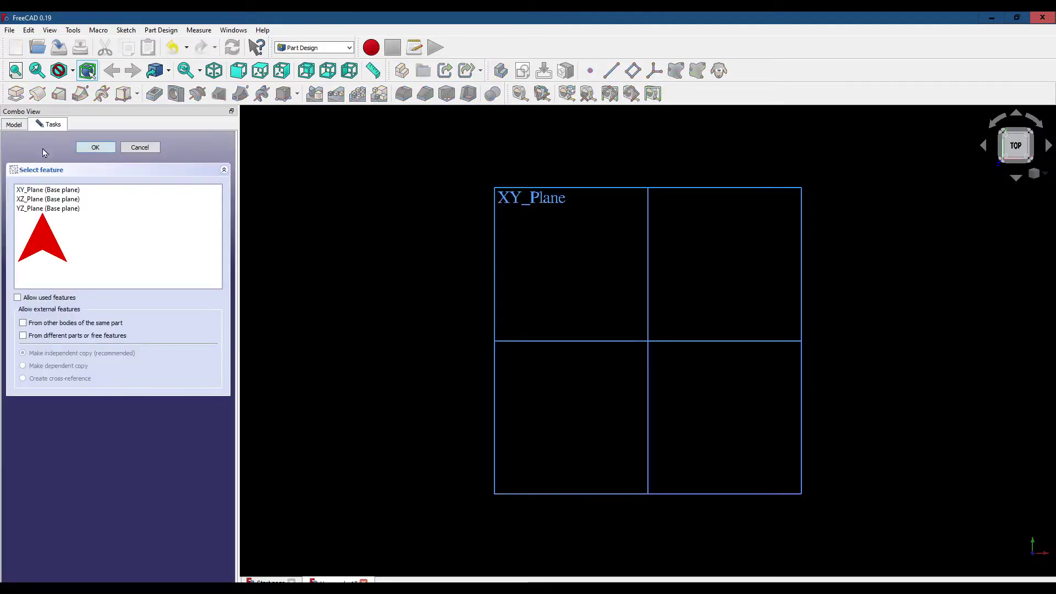
click(66, 208)
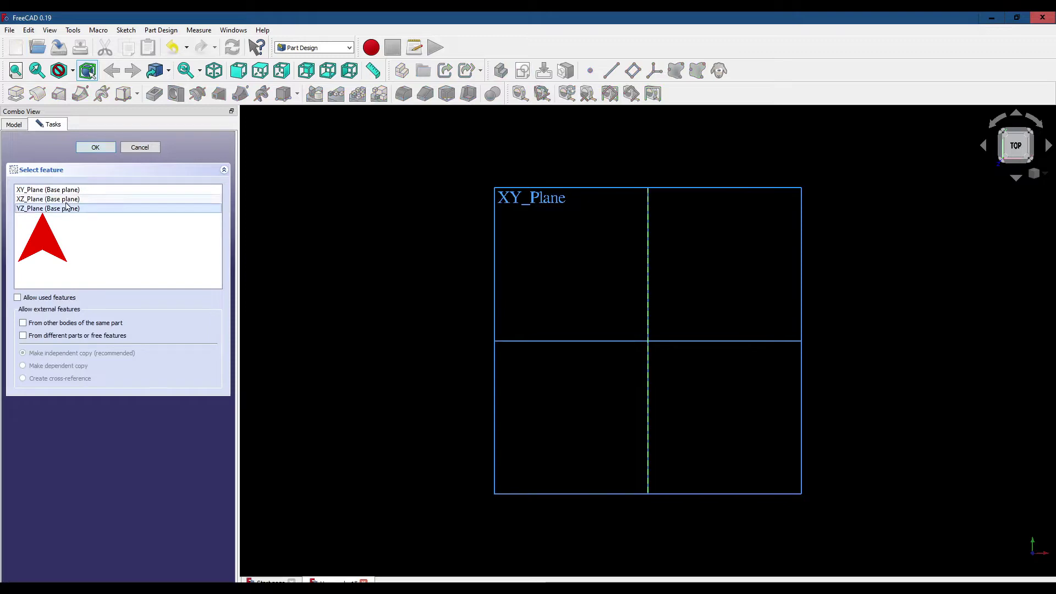
click(100, 149)
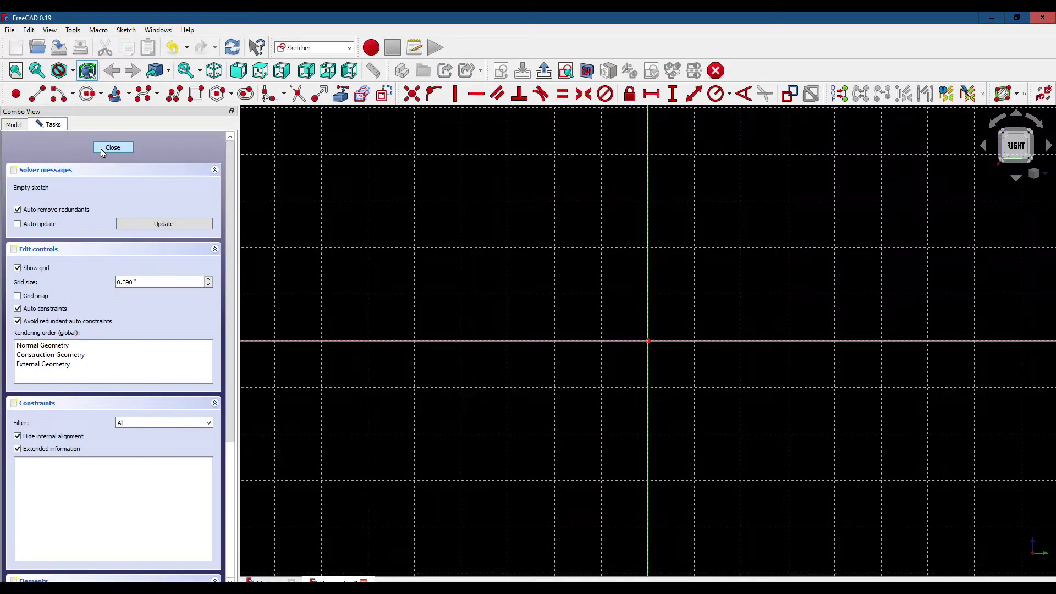
Sketch a hexagon centred on the origin, about 2.09 in across flats, and constrain its right-hand side to be vertical.
click(218, 97)
click(647, 341)
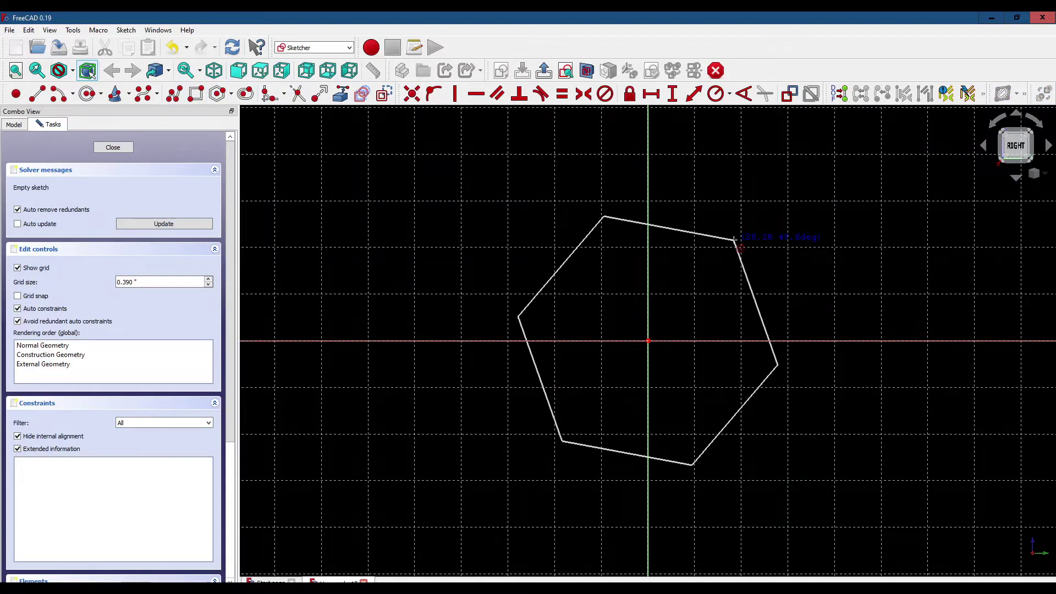
click(736, 238)
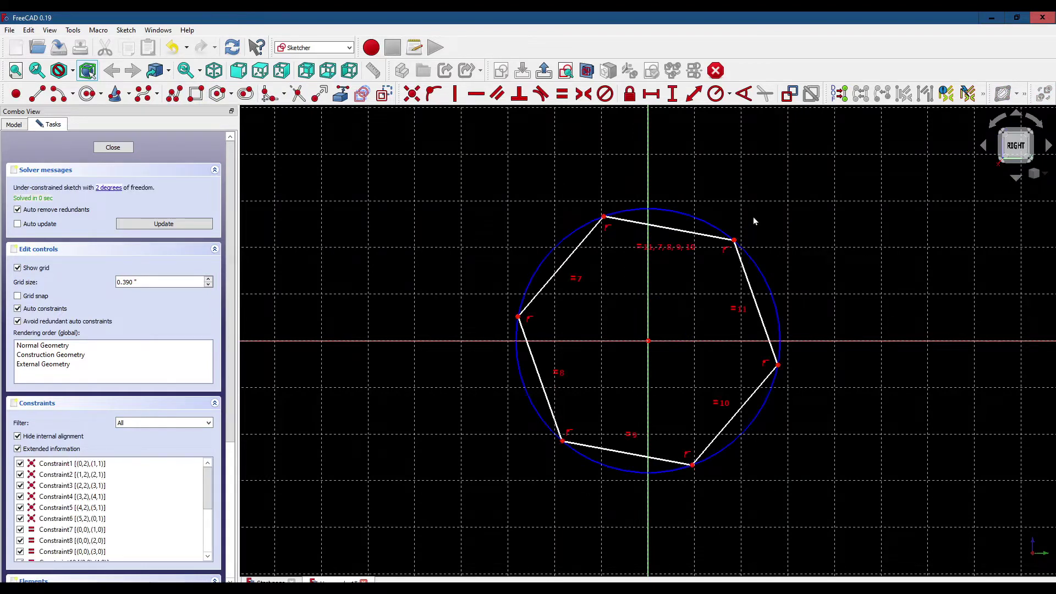
click(746, 284)
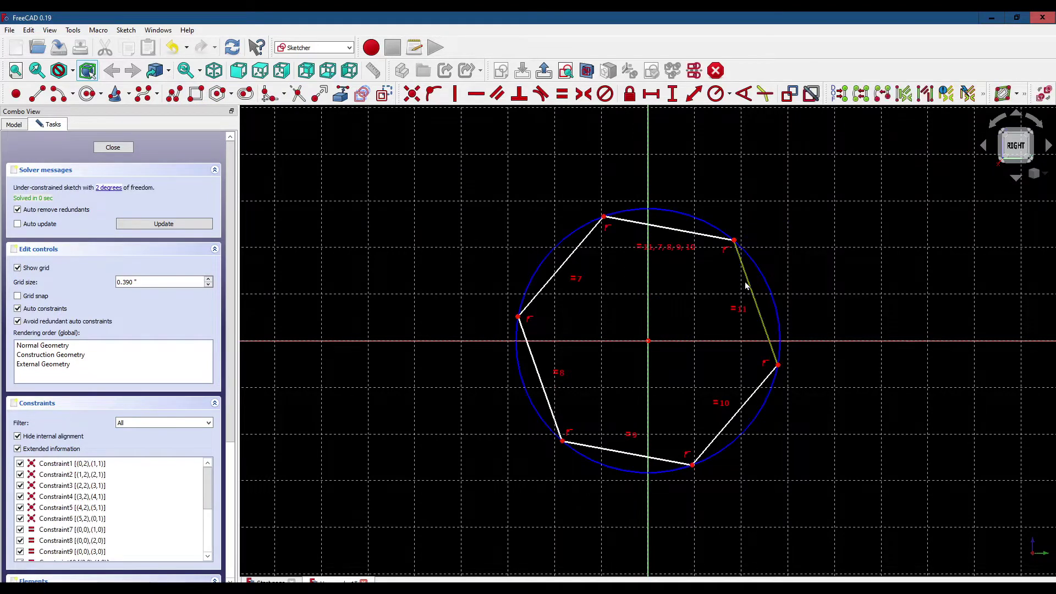
click(456, 95)
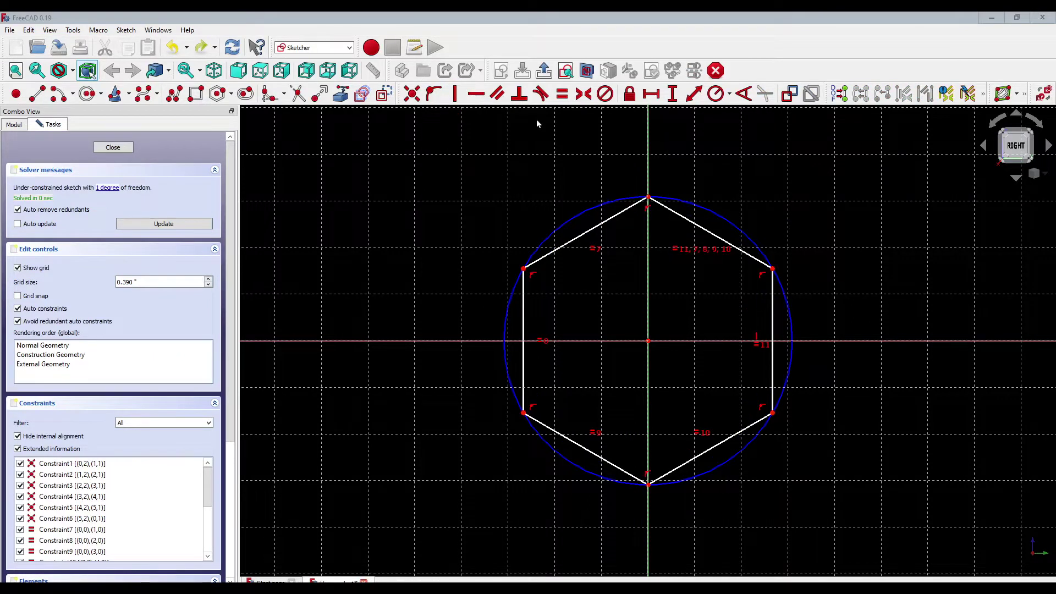
Constrain the horizontal distance between the hexagon's upper-left and upper-right vertices to 1.6 in and place the dimension inside the hexagon.
click(523, 269)
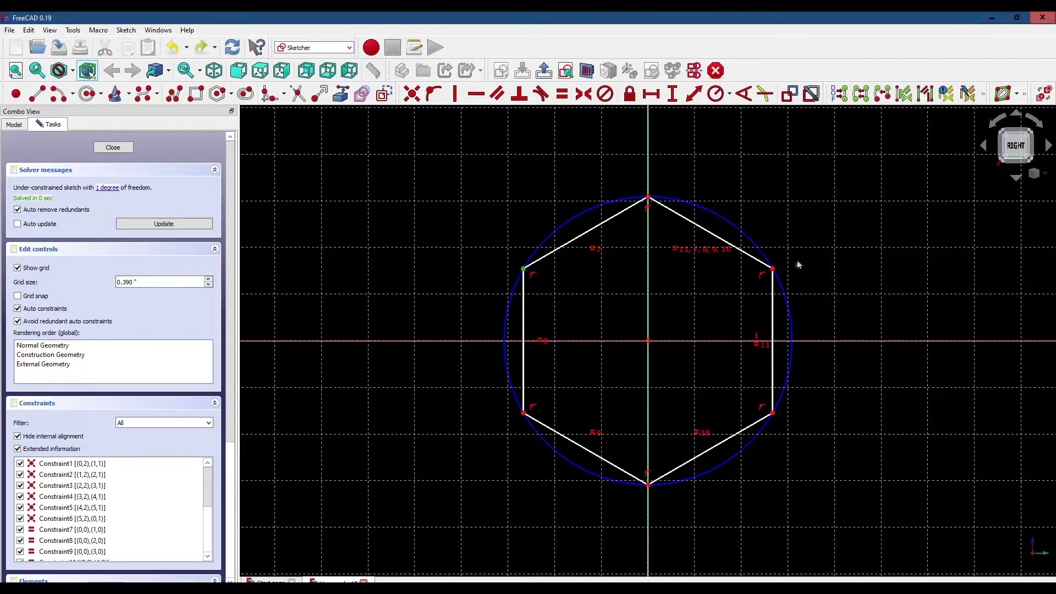
click(772, 269)
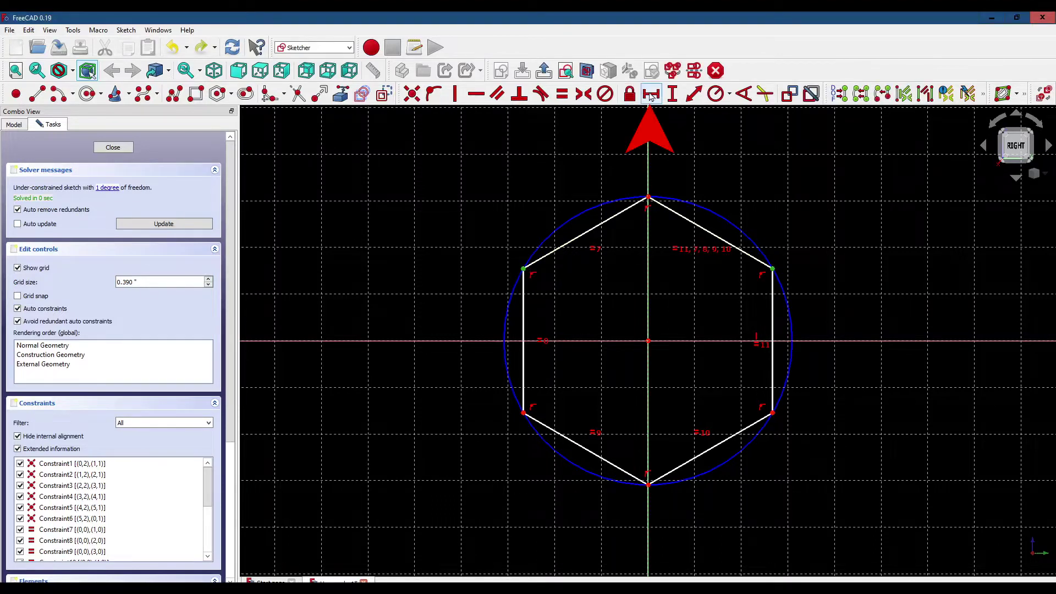
click(649, 95)
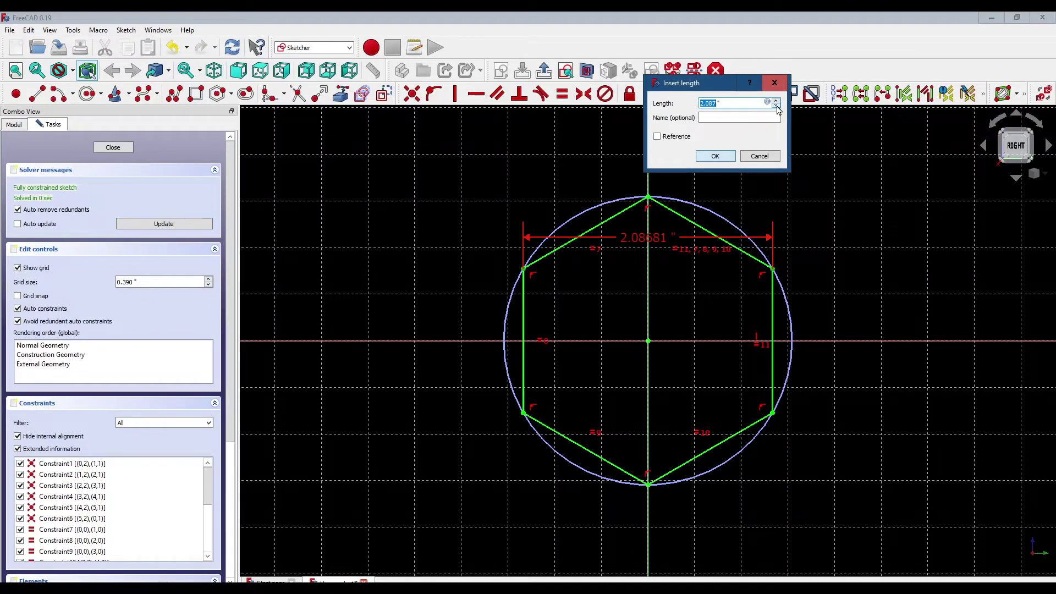
text(1.6)
key(Return)
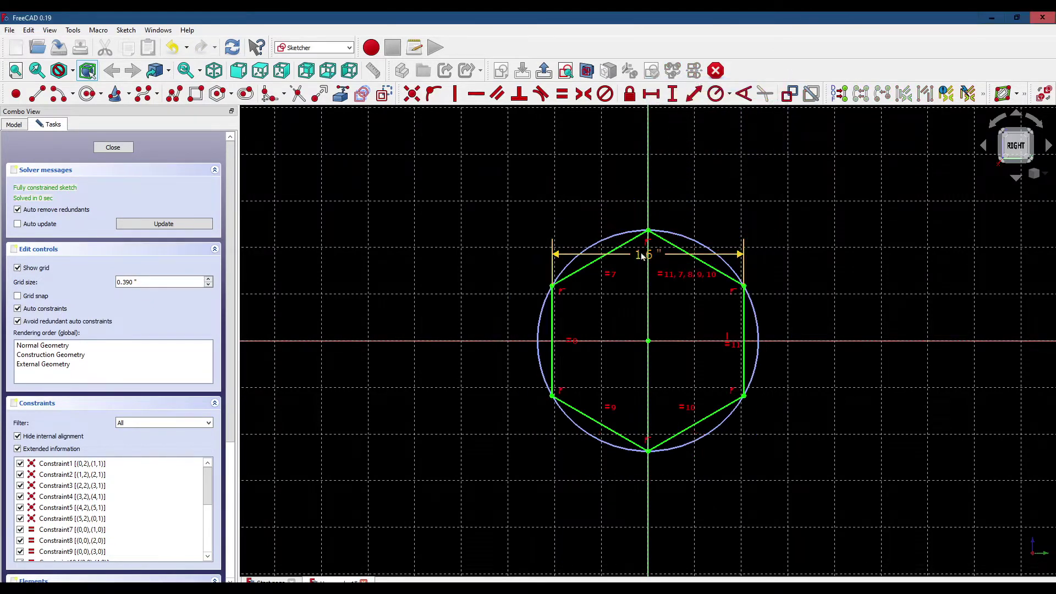
drag(641, 253, 625, 319)
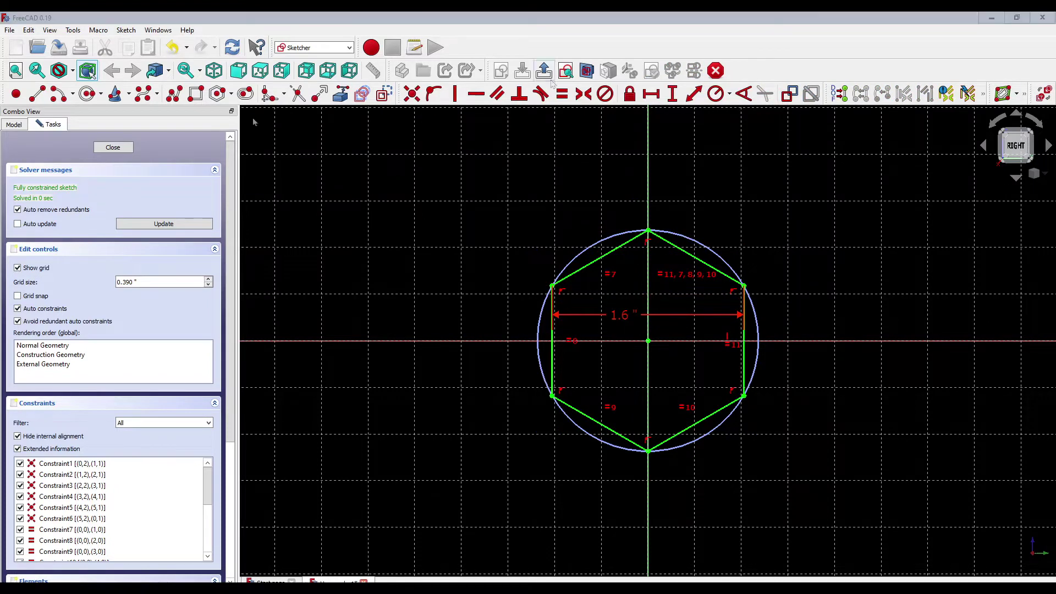
Finish the hexagon sketch and pad it to a length of 0.6 in.
click(117, 148)
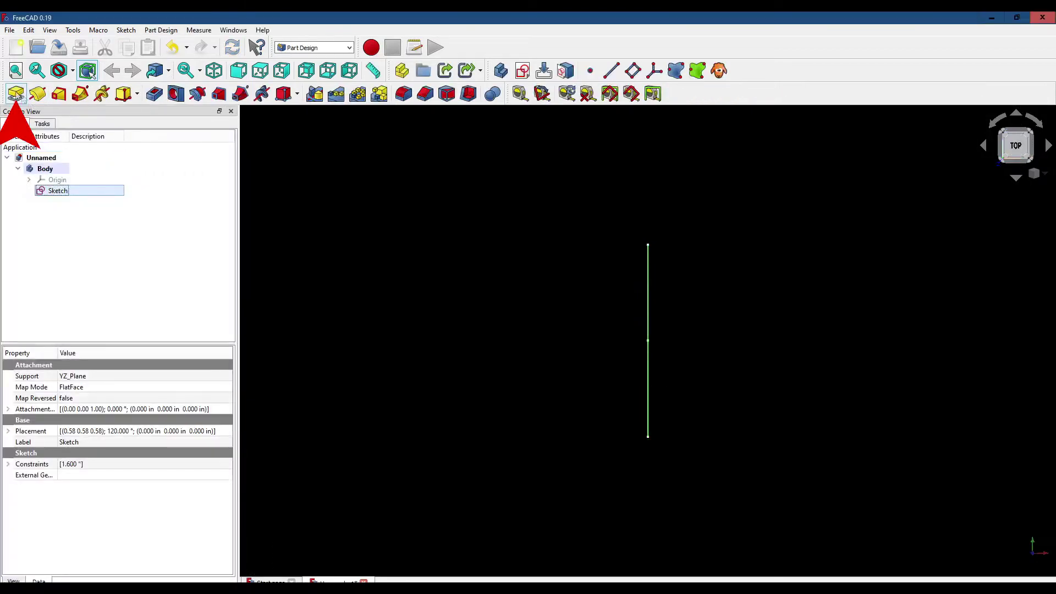
click(15, 93)
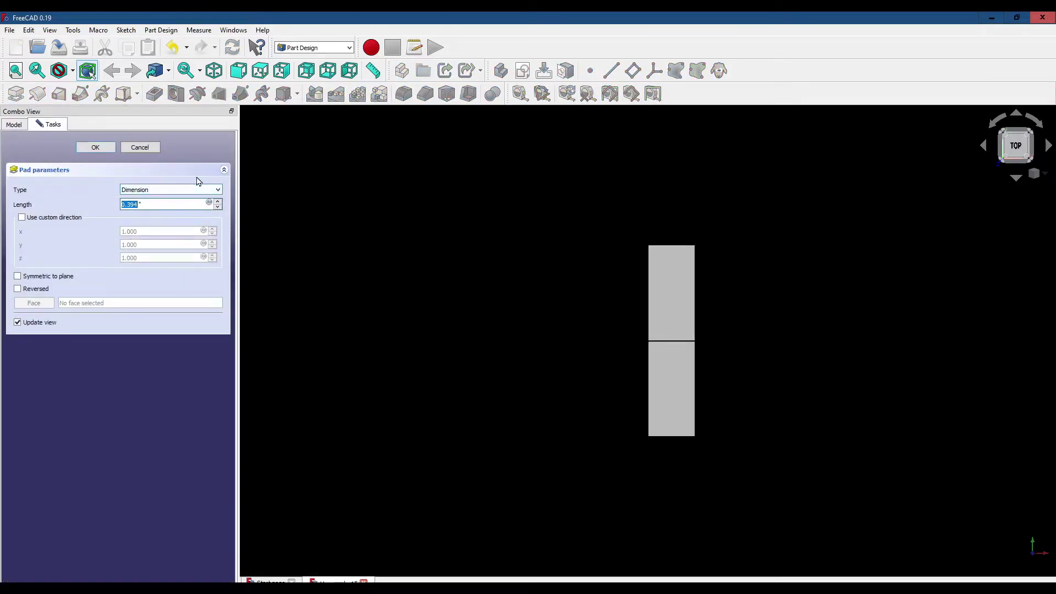
text(.6)
key(Return)
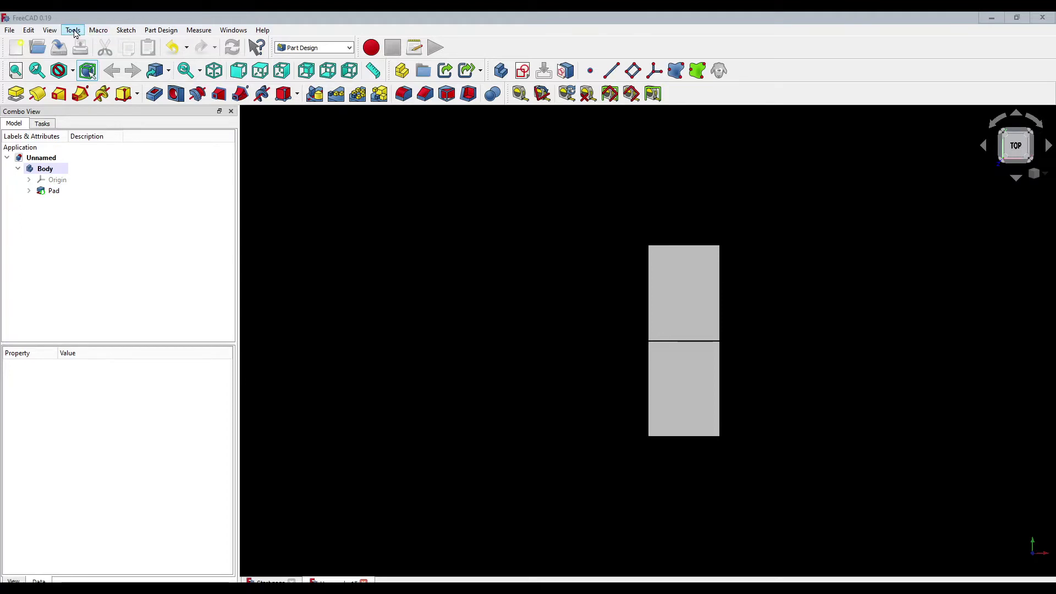
Show the axis cross on the padded hexagon.
click(50, 30)
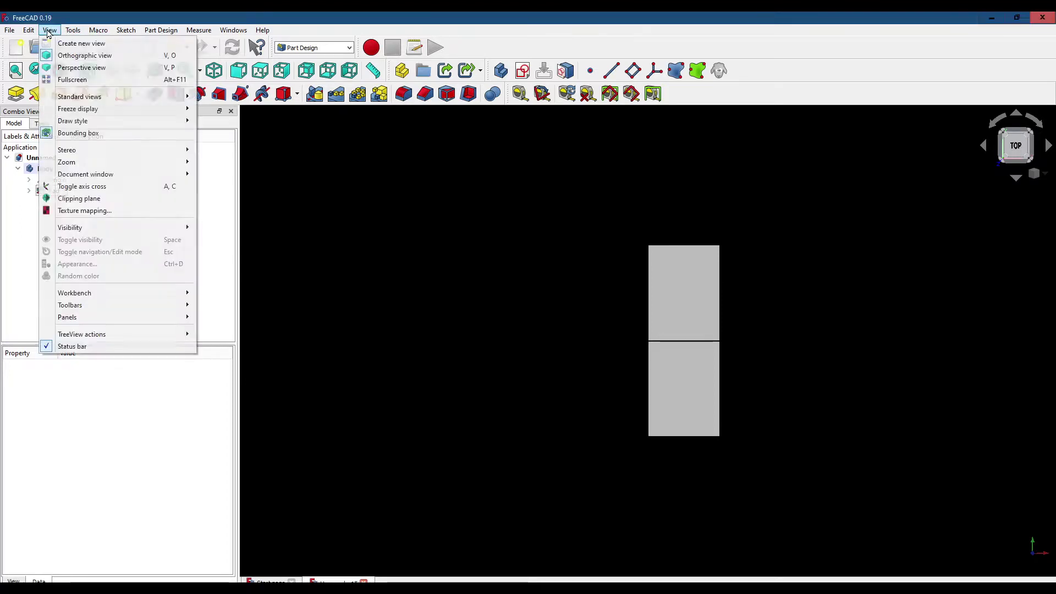
click(183, 189)
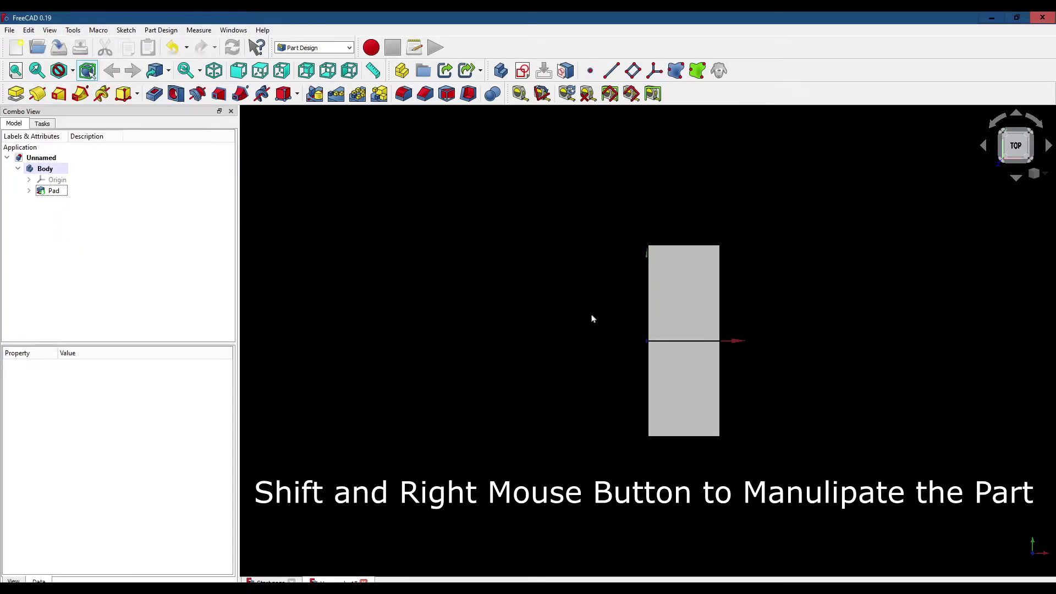
shift+right_drag(592, 319, 781, 325)
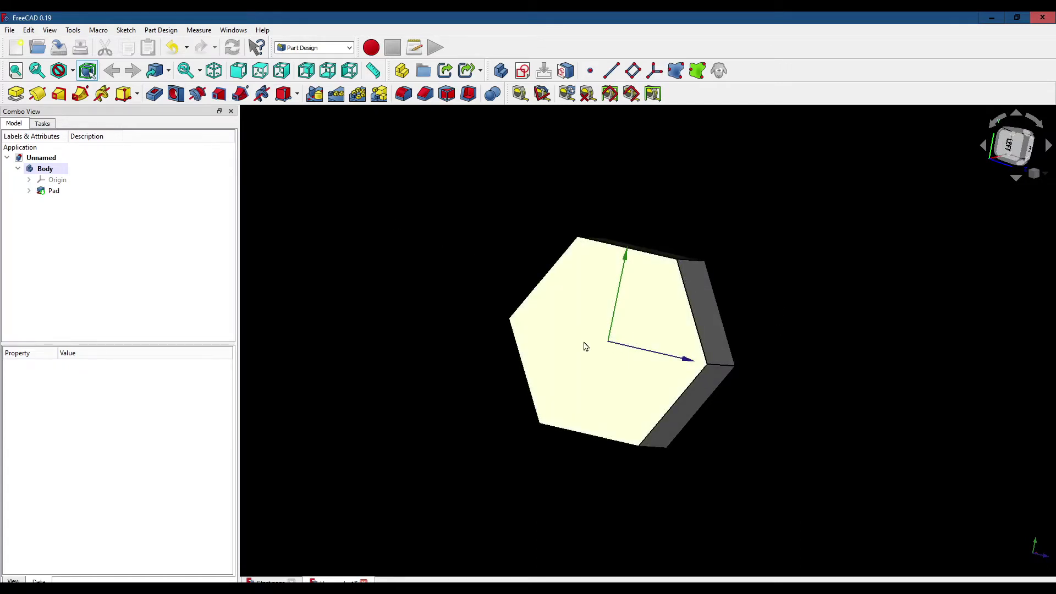
Sketch a circle of about 13 mm radius centred on the origin on the pad's hexagonal face and finish the sketch.
click(585, 345)
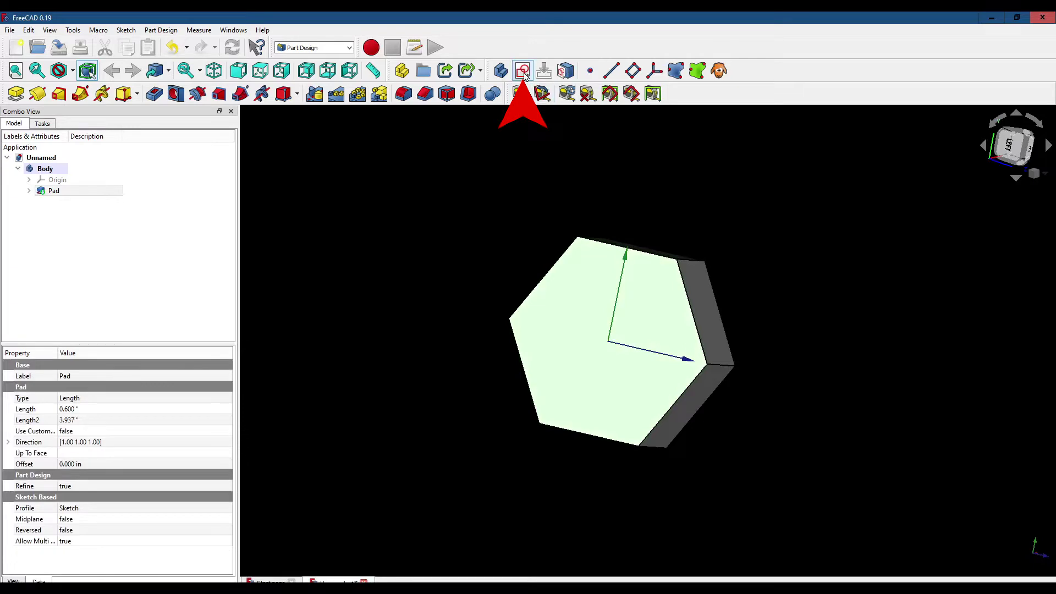
click(523, 71)
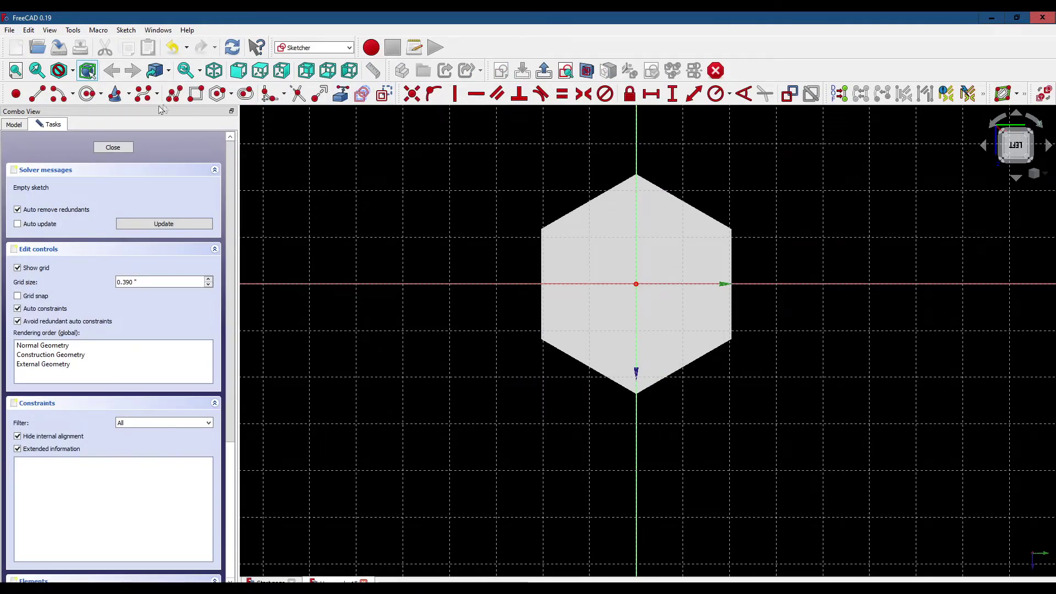
click(90, 98)
click(635, 284)
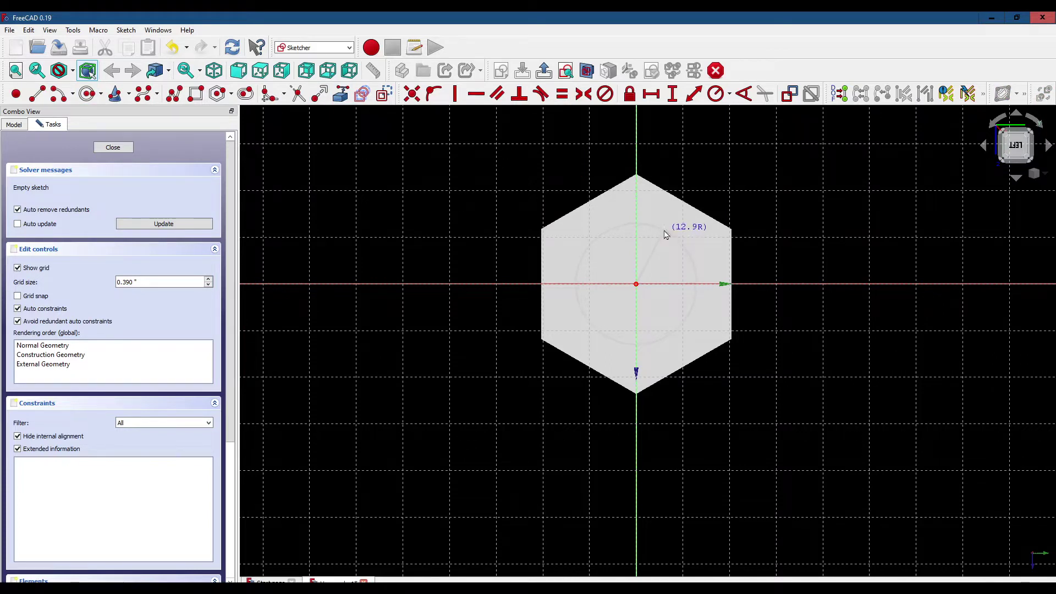
click(663, 228)
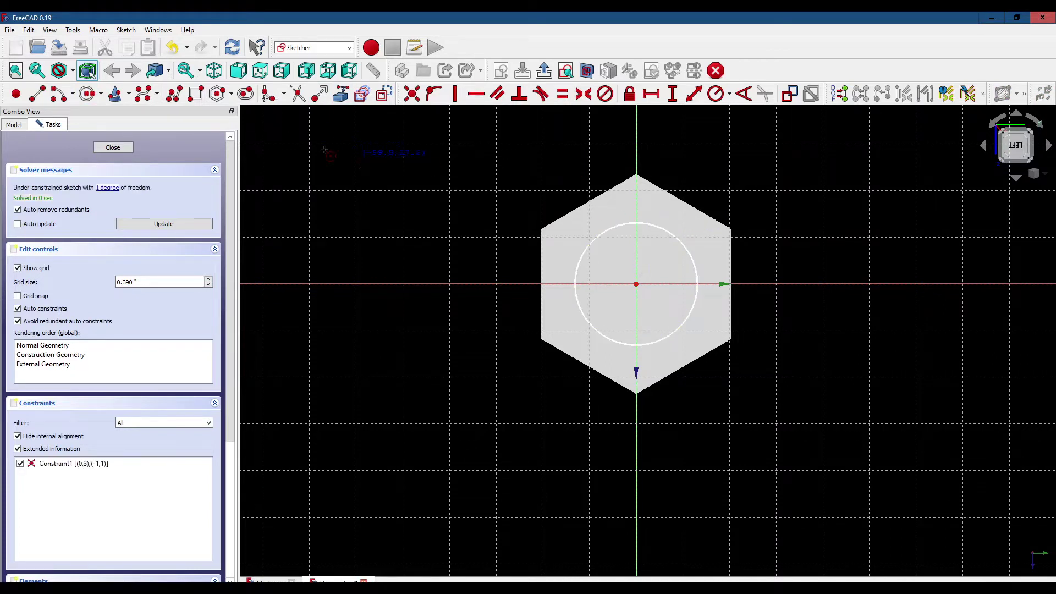
click(112, 147)
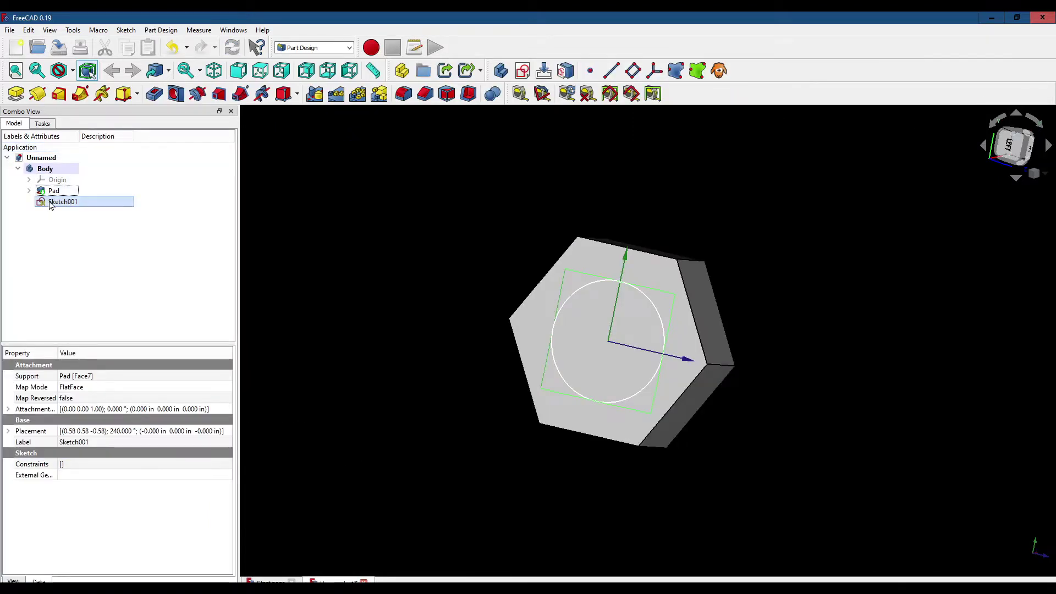
Rename the circle's sketch, Sketch001, to "Circle Sketch".
click(49, 203)
right_click(49, 203)
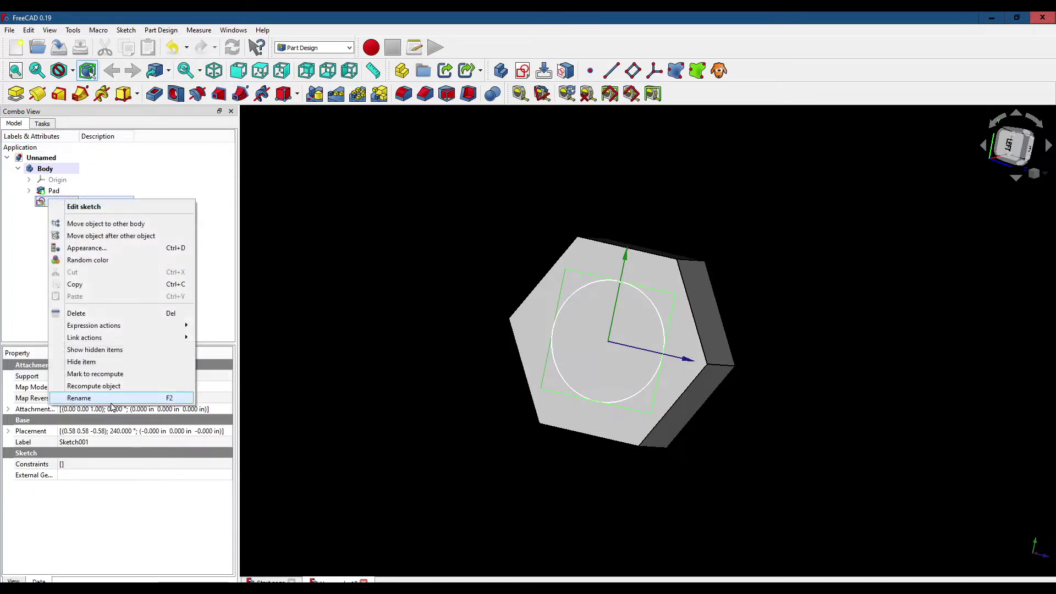
click(112, 398)
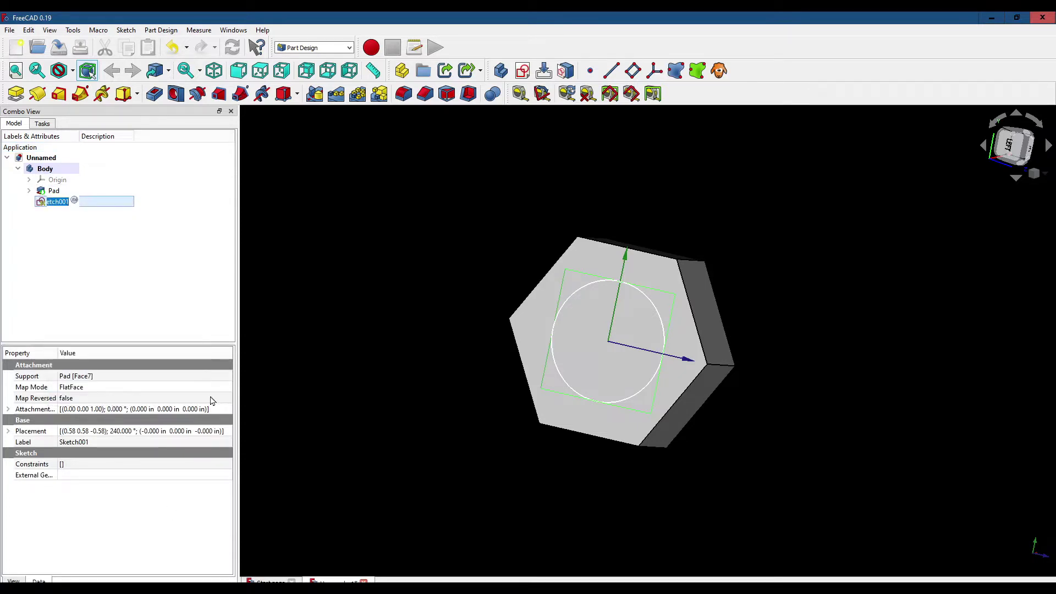
text(Cir)
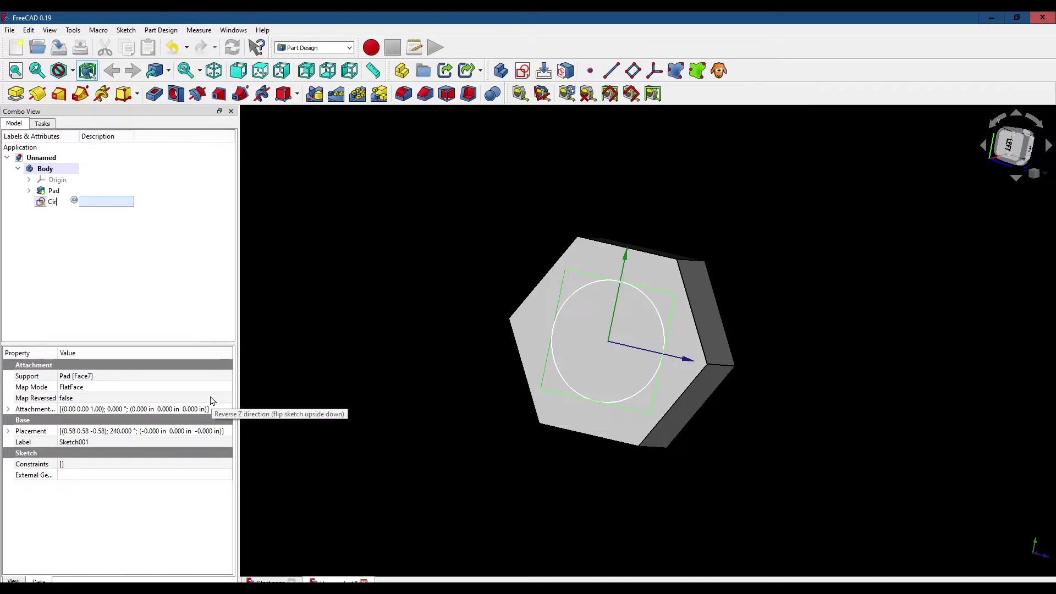
text(cle Sketch)
key(Return)
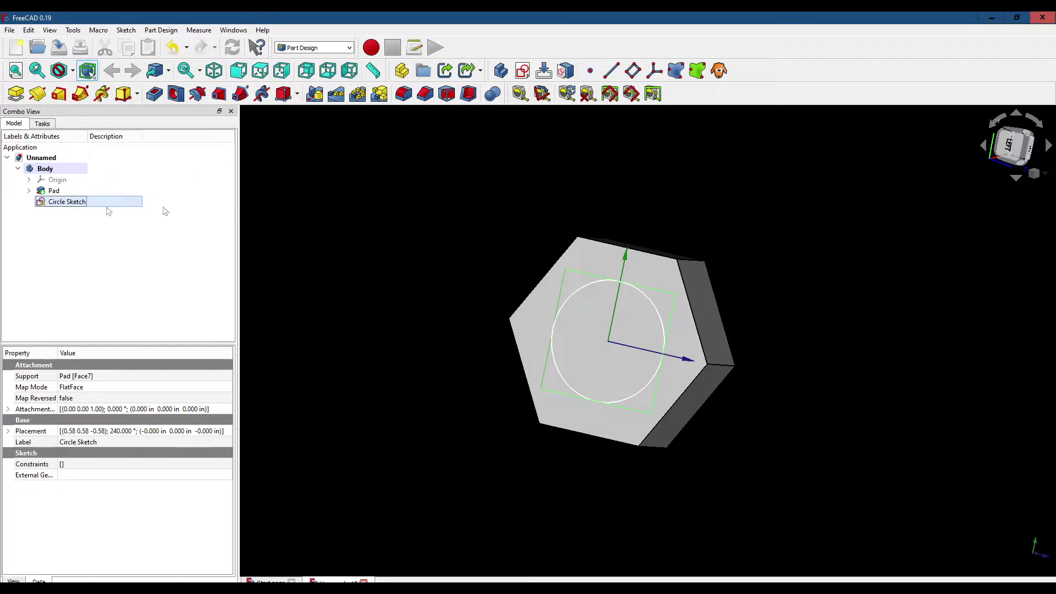
Rename the pad feature to "Nut Pad".
click(41, 191)
right_click(41, 192)
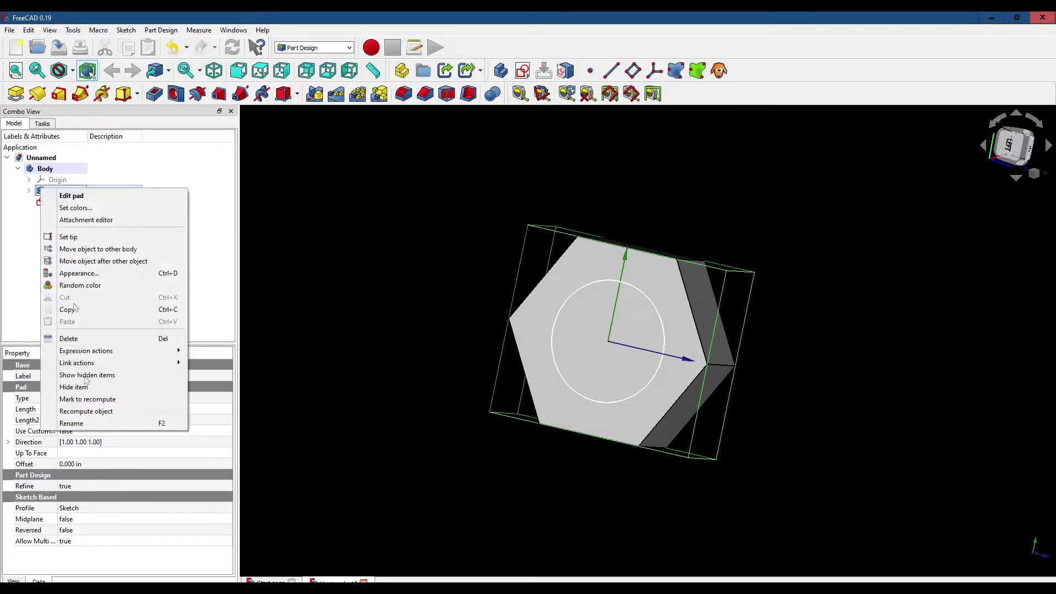
click(77, 423)
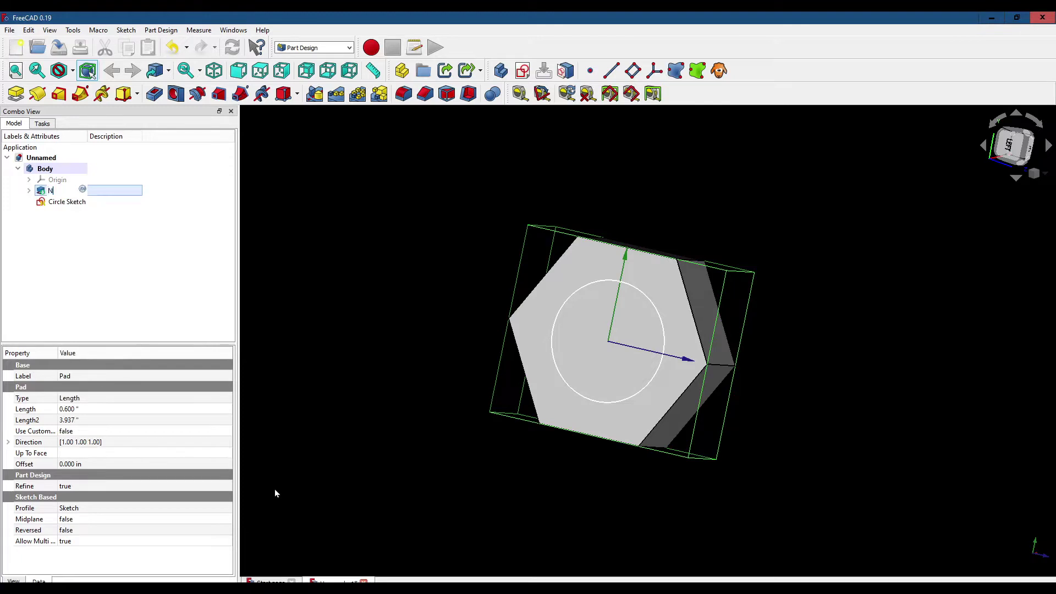
text(Nut Pad)
key(Return)
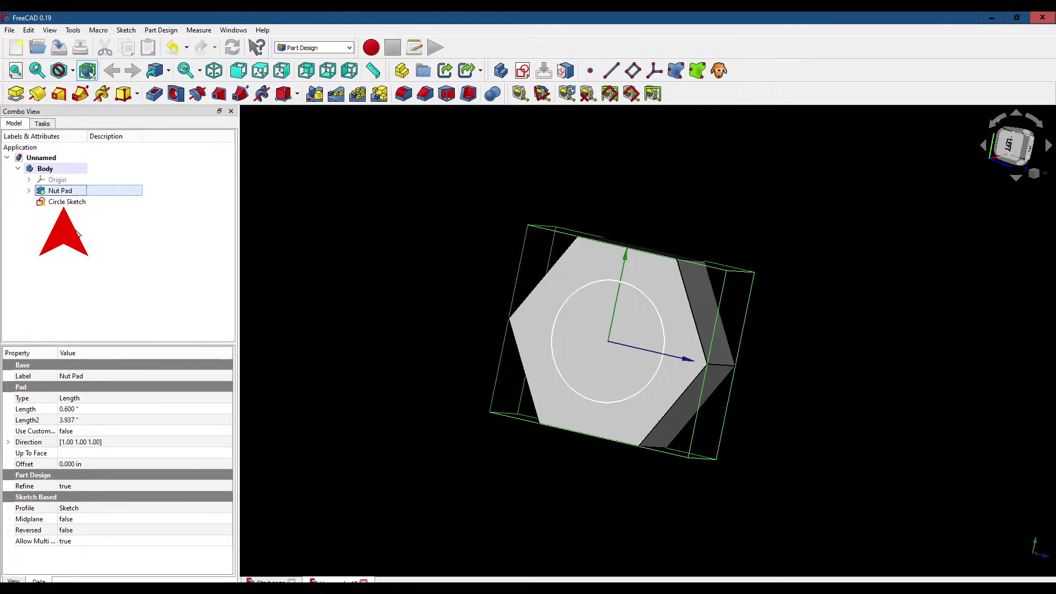
Create a hole from the Circle Sketch with depth Through all and a diameter of 1 in.
click(84, 204)
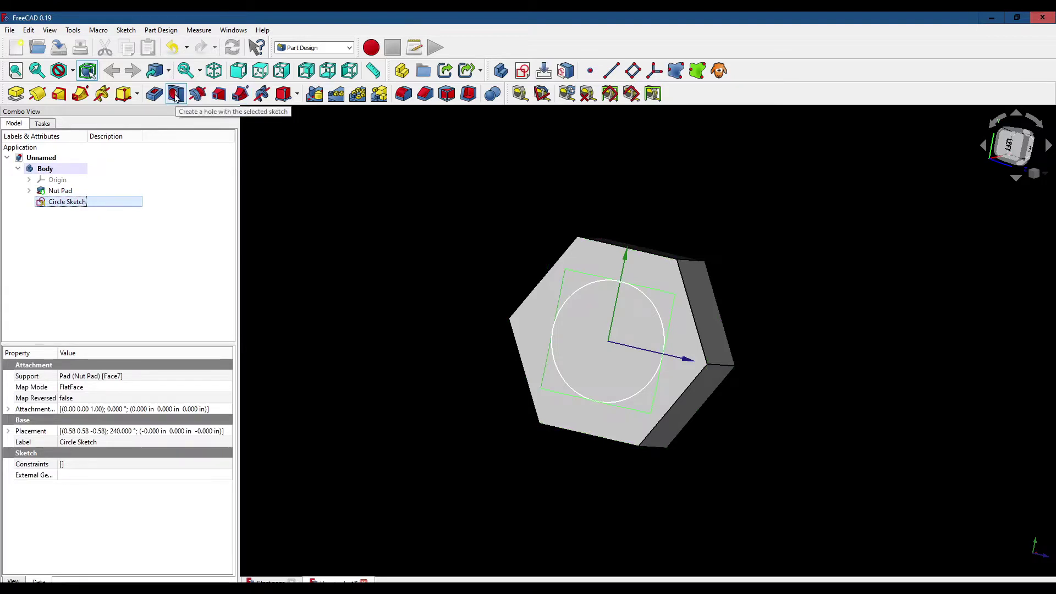
click(176, 95)
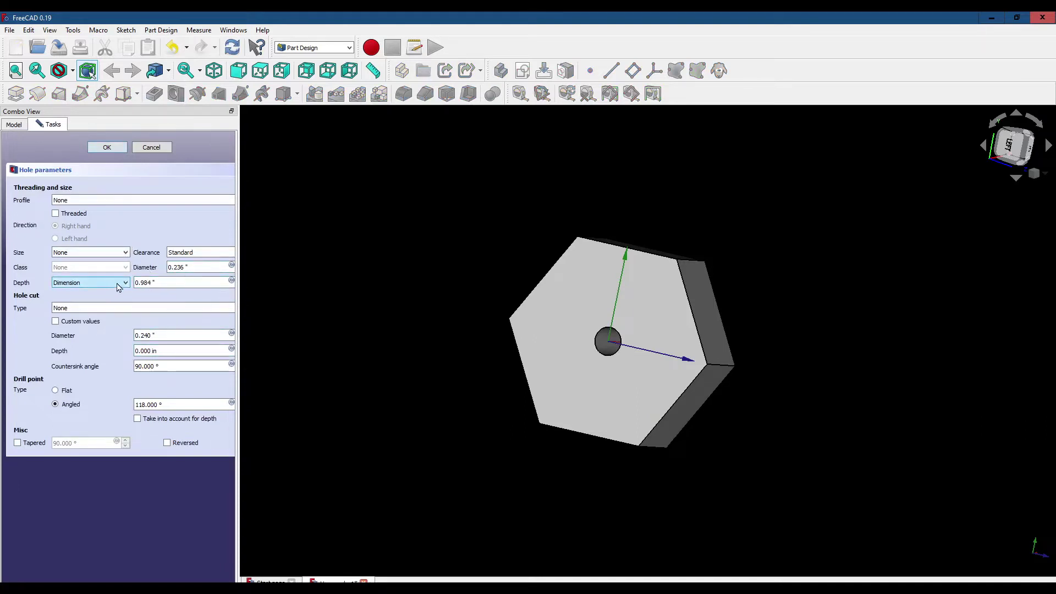
click(124, 283)
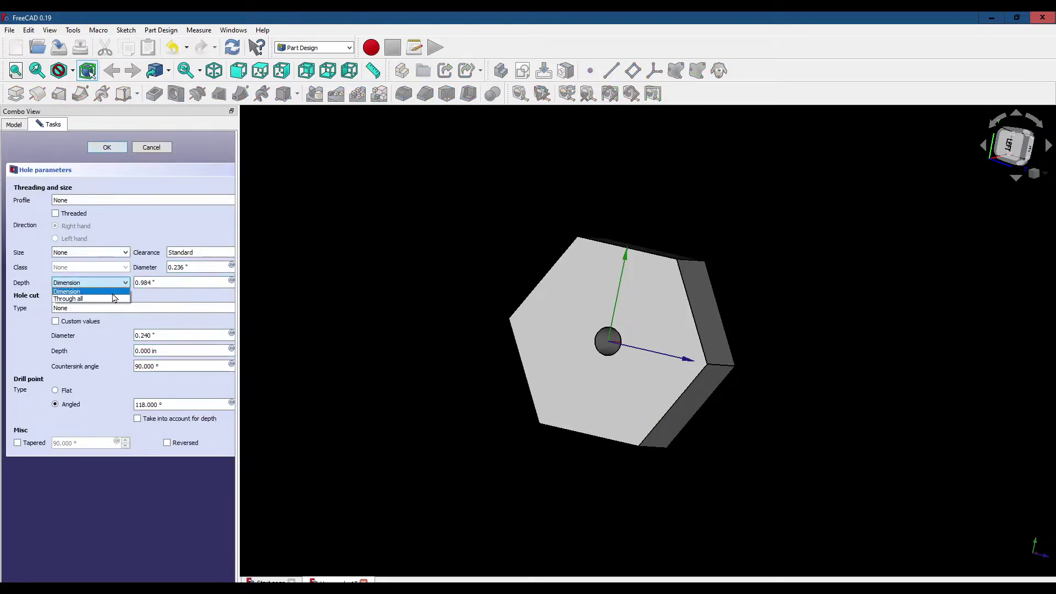
click(110, 300)
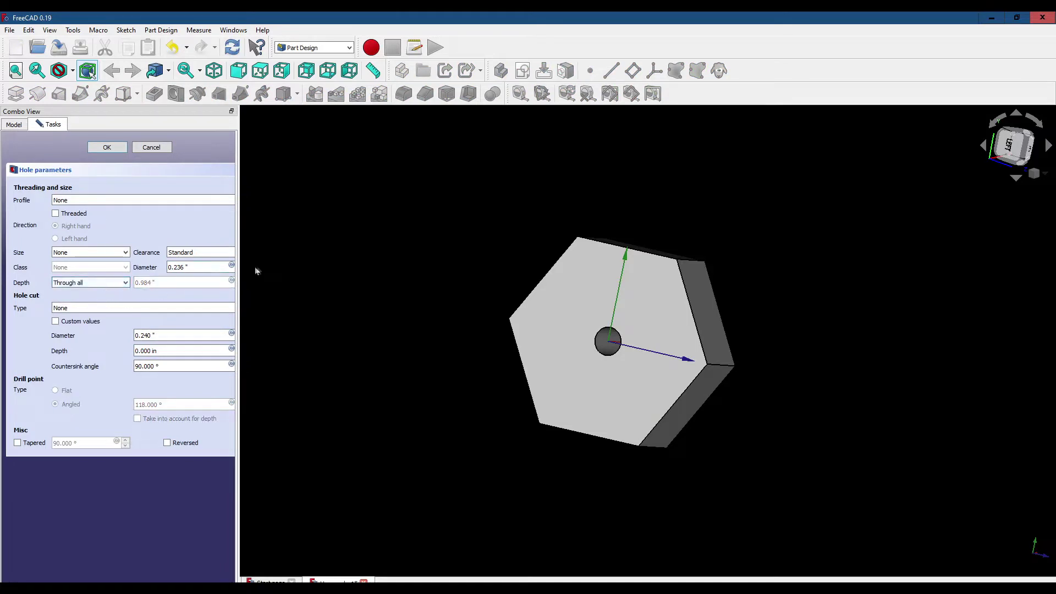
drag(210, 267, 165, 268)
text(1)
key(Return)
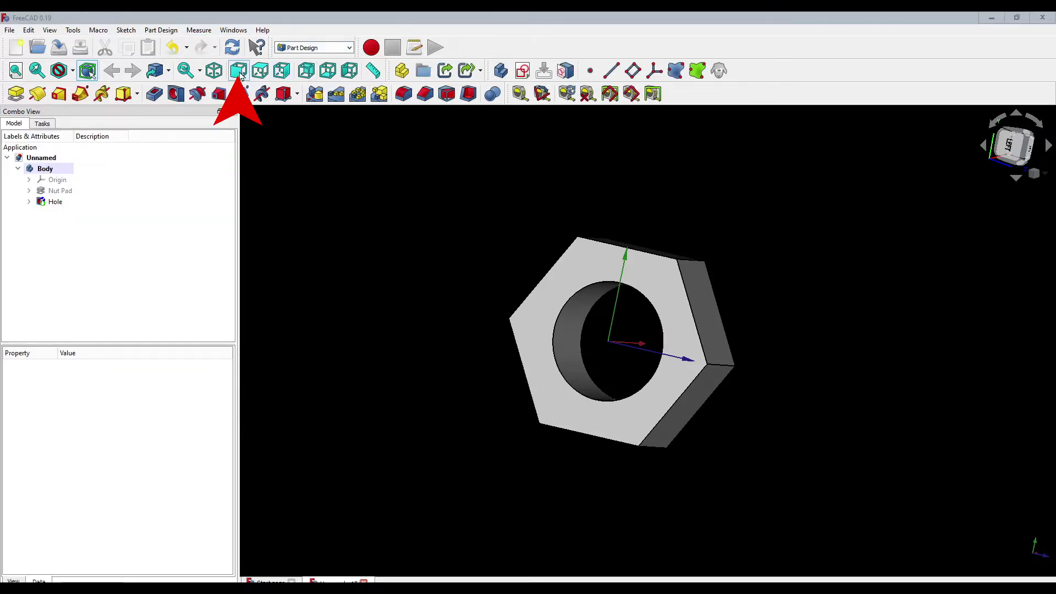
Start a new sketch on the XY base plane.
click(238, 71)
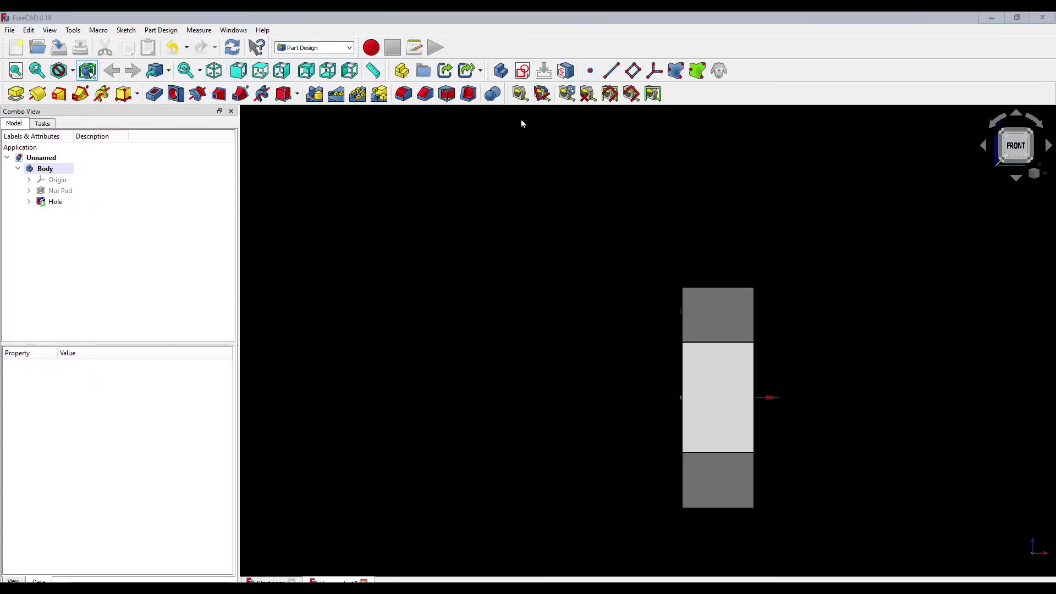
click(523, 71)
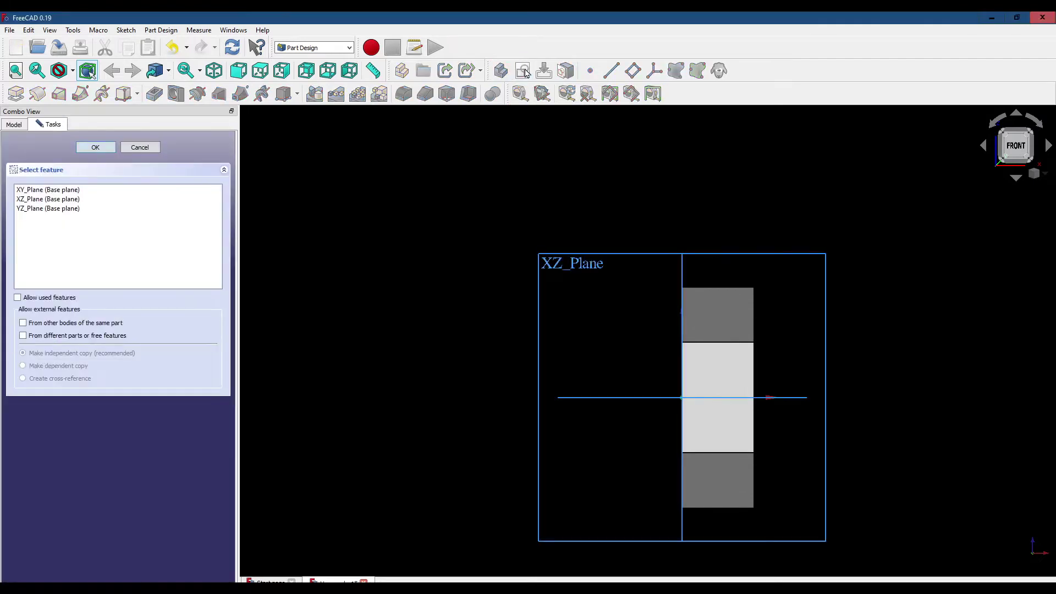
click(61, 191)
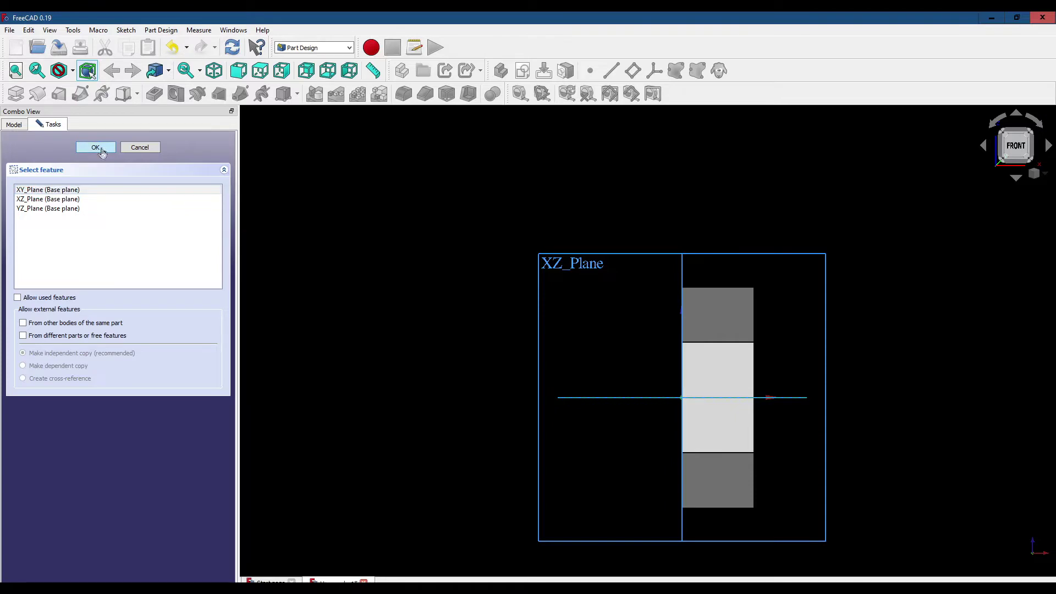
click(96, 147)
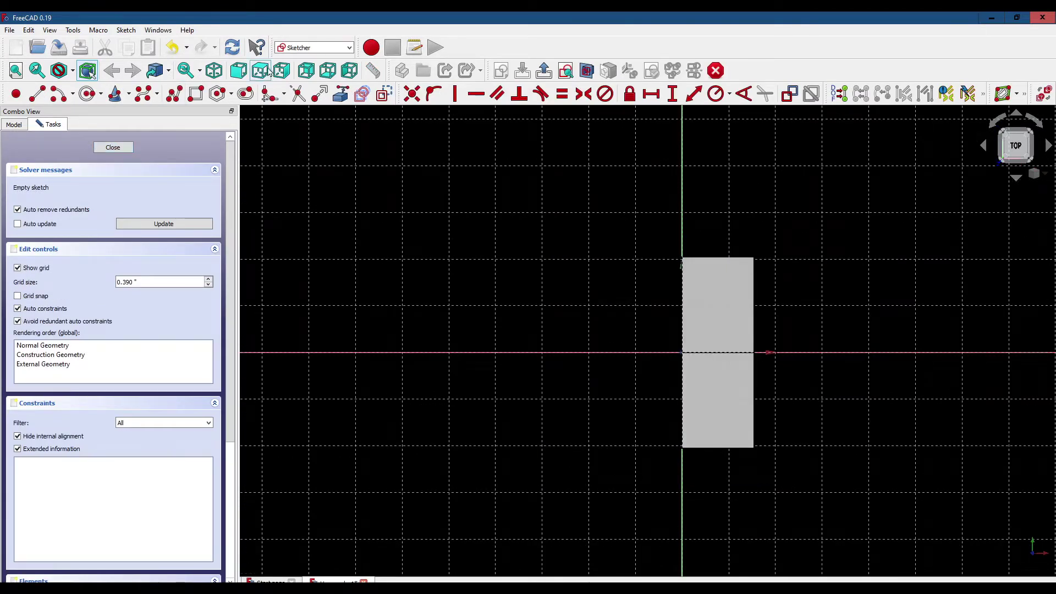
Sketch a closed trapezoid beside the nut with a polyline, about 0.43 in wide at its upper edge, 0.14 in at its lower edge and 0.34 in tall.
click(174, 94)
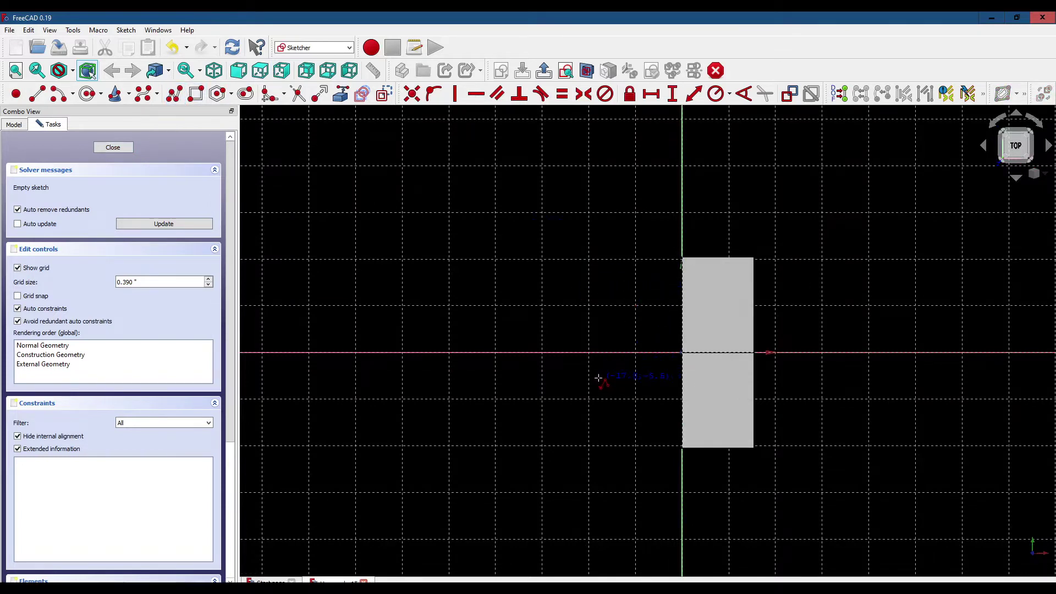
click(599, 377)
click(653, 377)
click(636, 419)
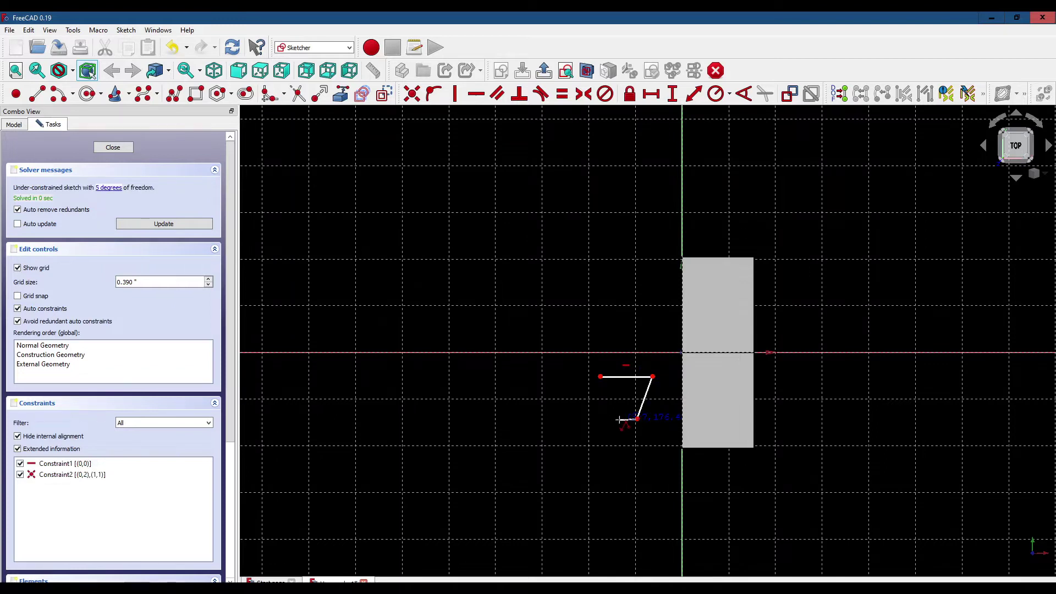
click(621, 419)
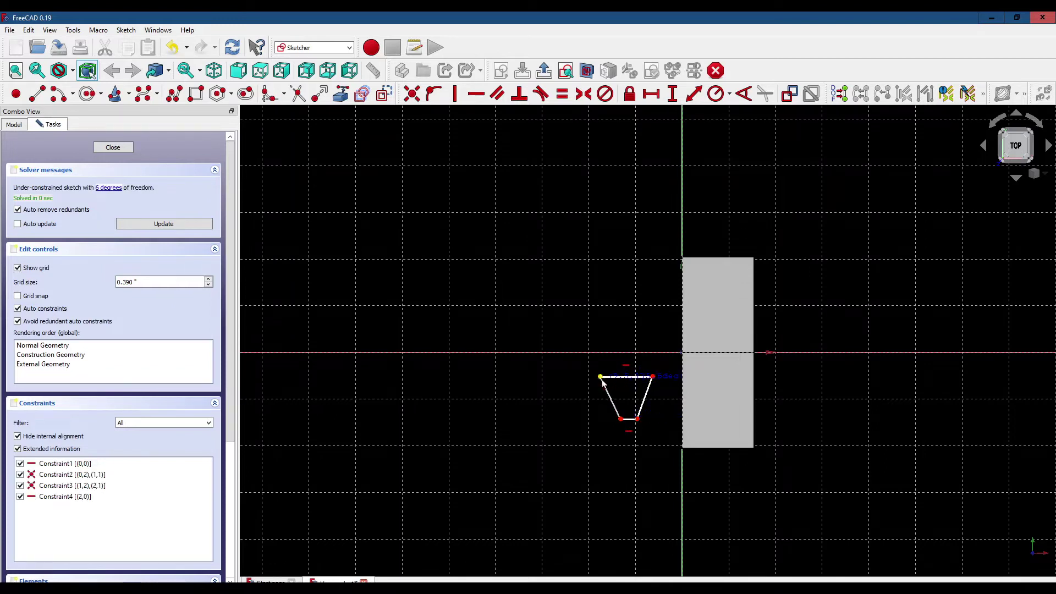
click(601, 378)
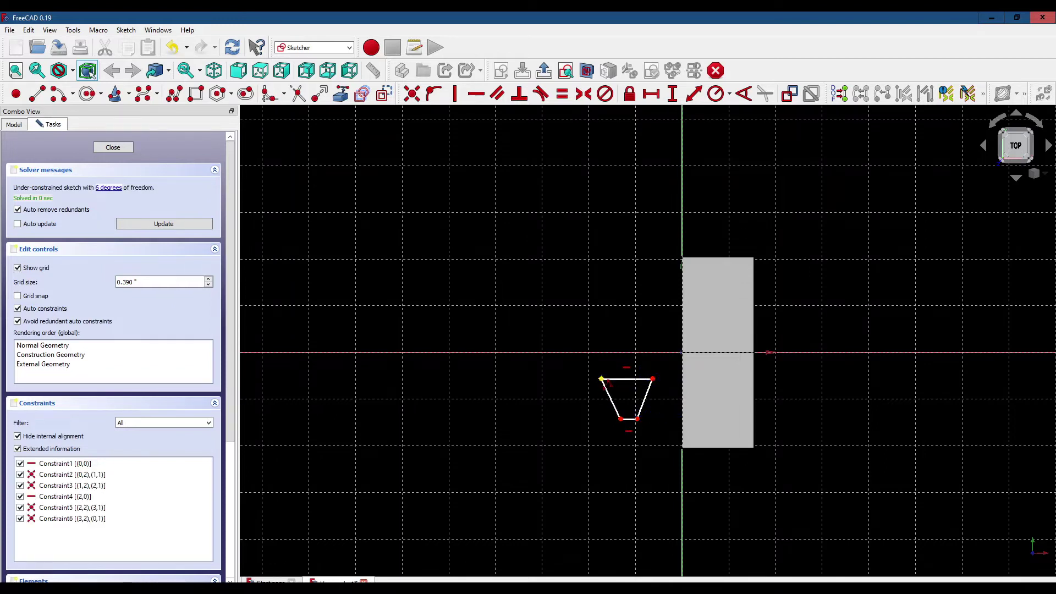
right_click(567, 311)
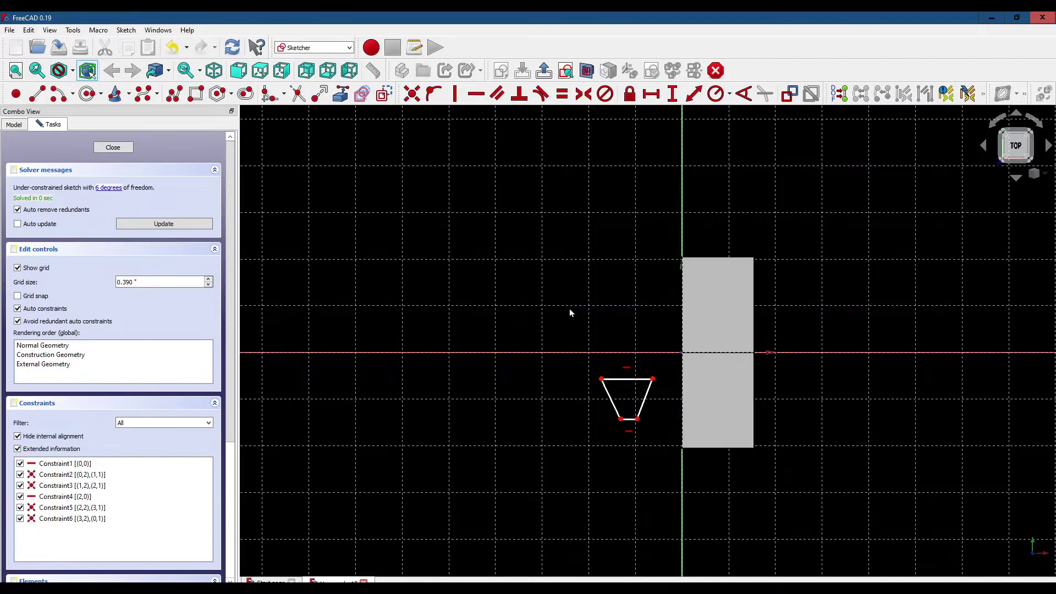
Constrain the trapezoid's two slanted sides to equal length.
click(609, 400)
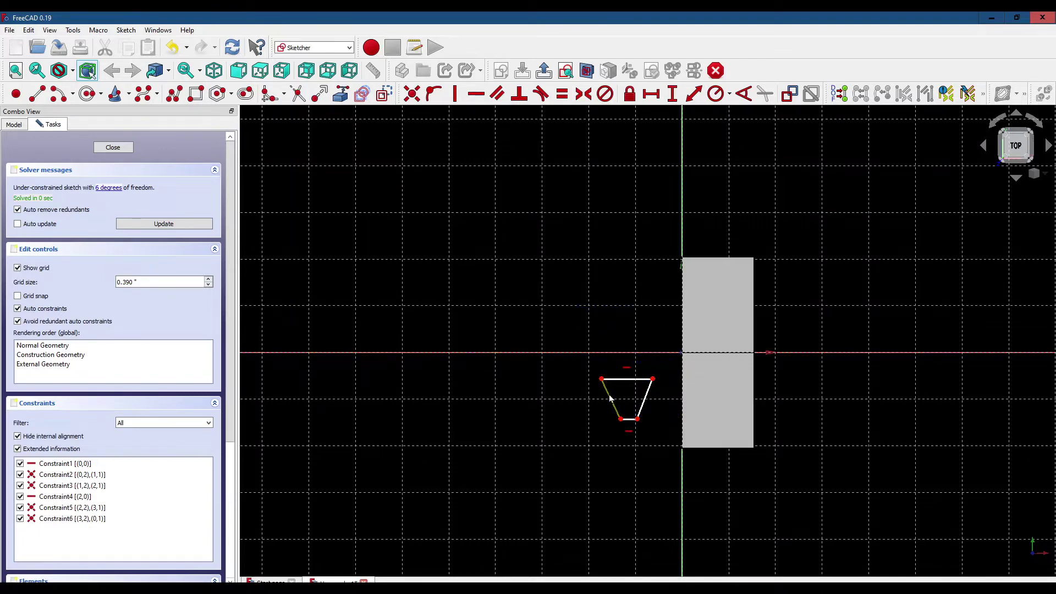
click(650, 399)
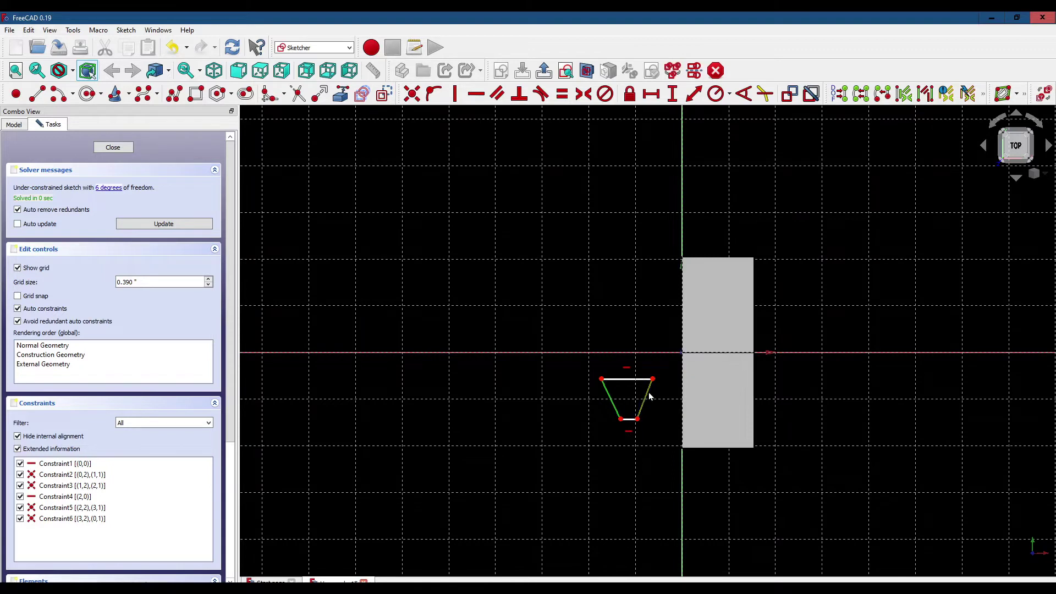
click(561, 95)
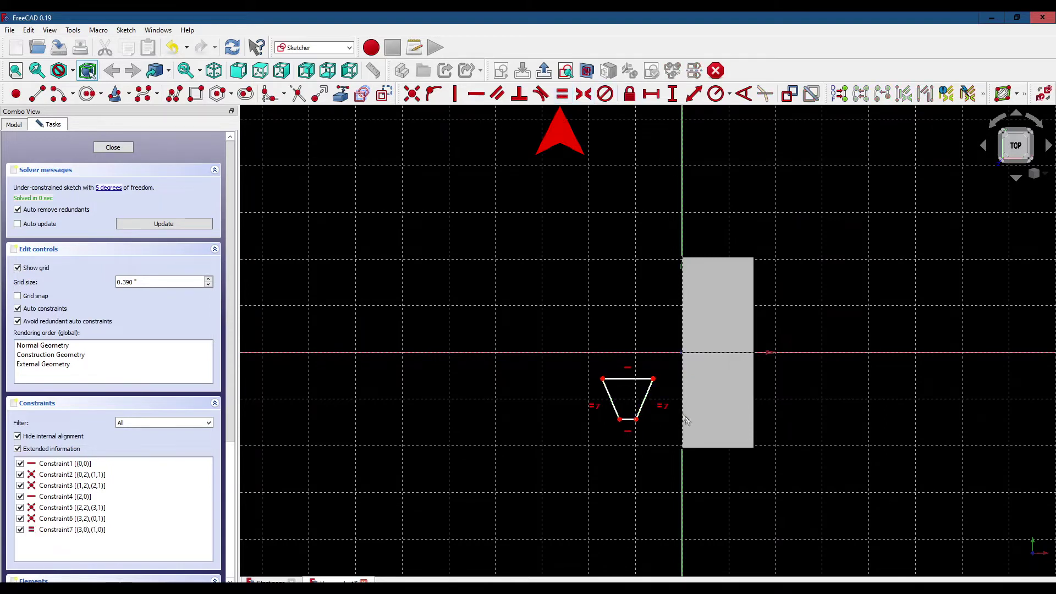
Constrain the trapezoid's upper edge to a horizontal length of 0.125 in and move the dimension text clear of the extension lines.
click(636, 382)
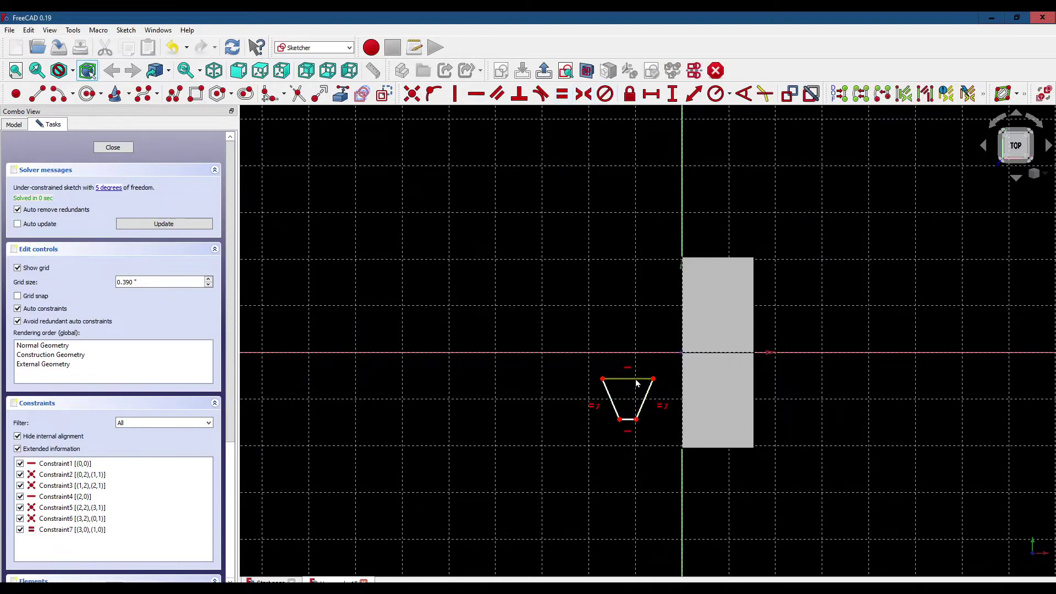
click(651, 97)
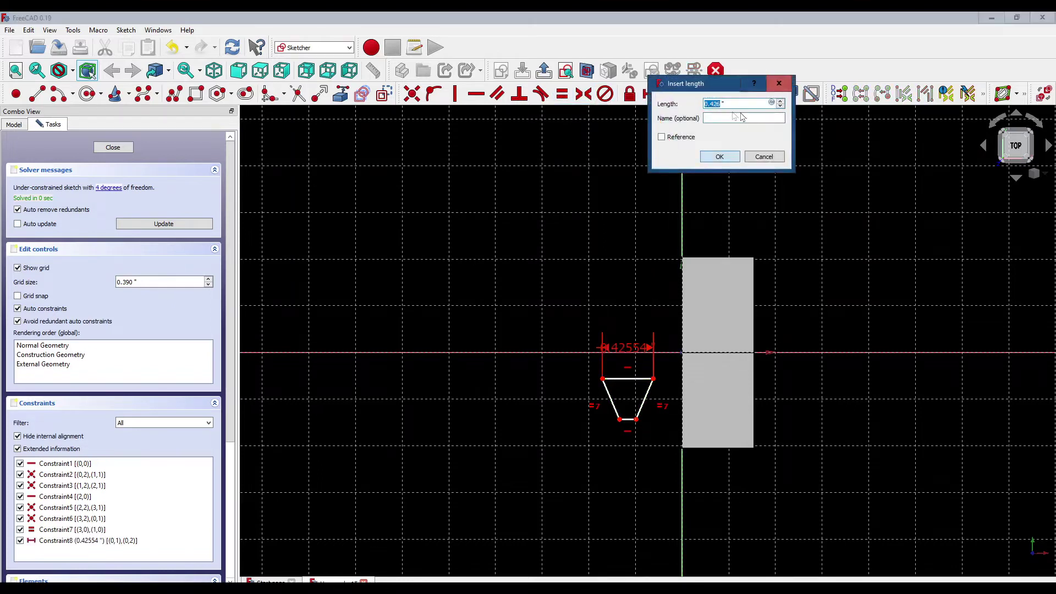
text(.125)
click(720, 159)
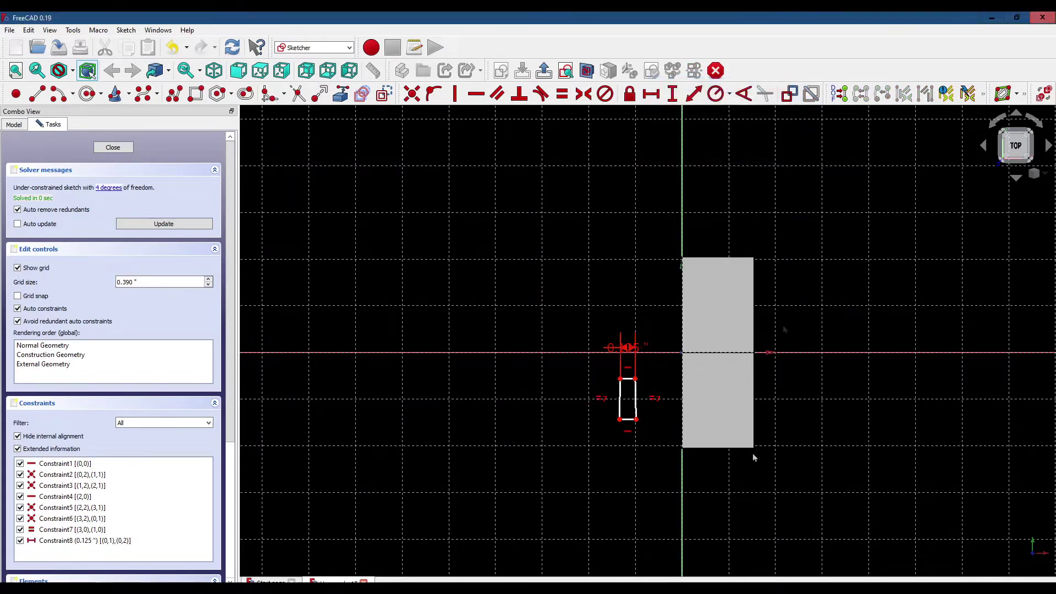
scroll(628, 421, up, 4)
scroll(627, 405, up, 2)
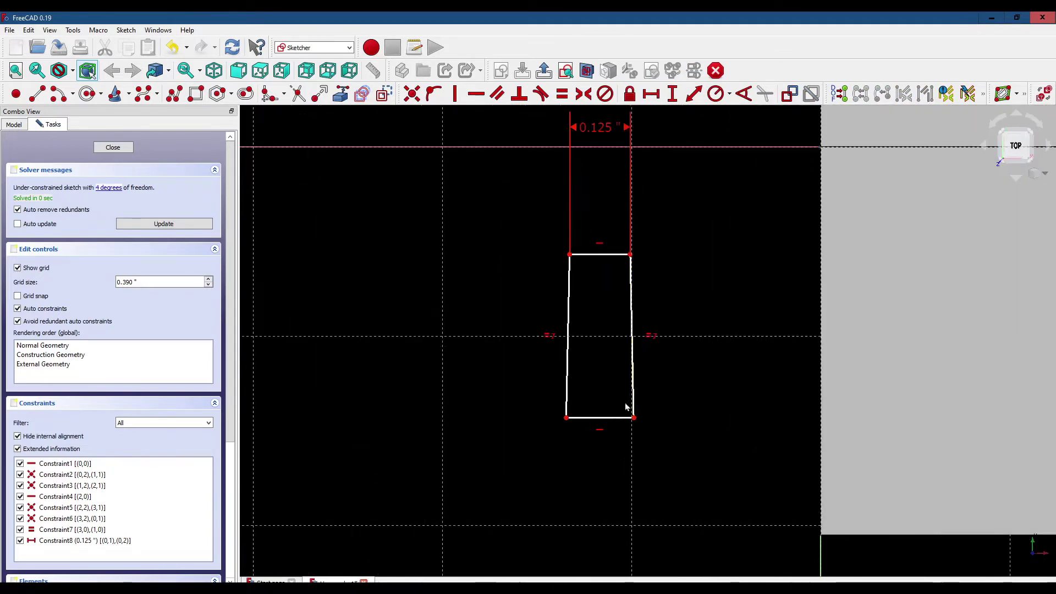
scroll(701, 302, down, 1)
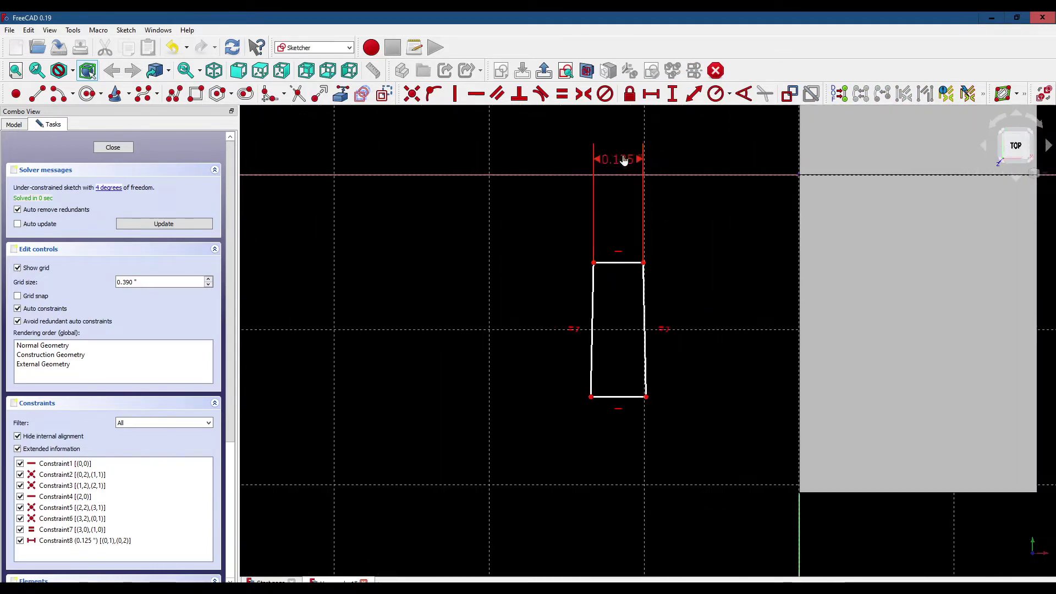
drag(621, 162, 544, 162)
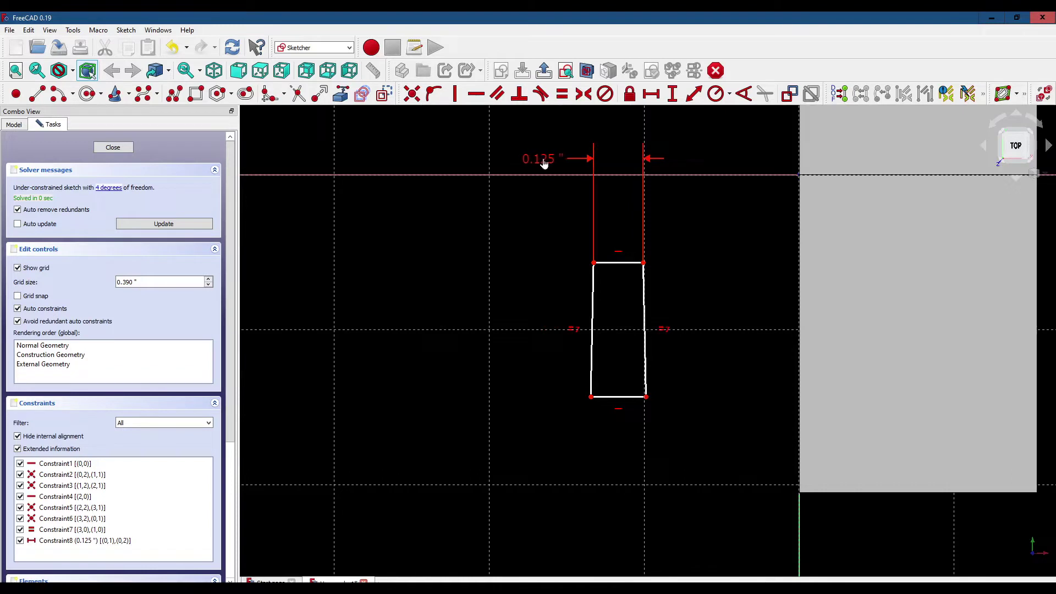
Constrain the trapezoid's lower edge to a horizontal length of 0.03 in and move its dimension below and to the right of the profile.
click(627, 396)
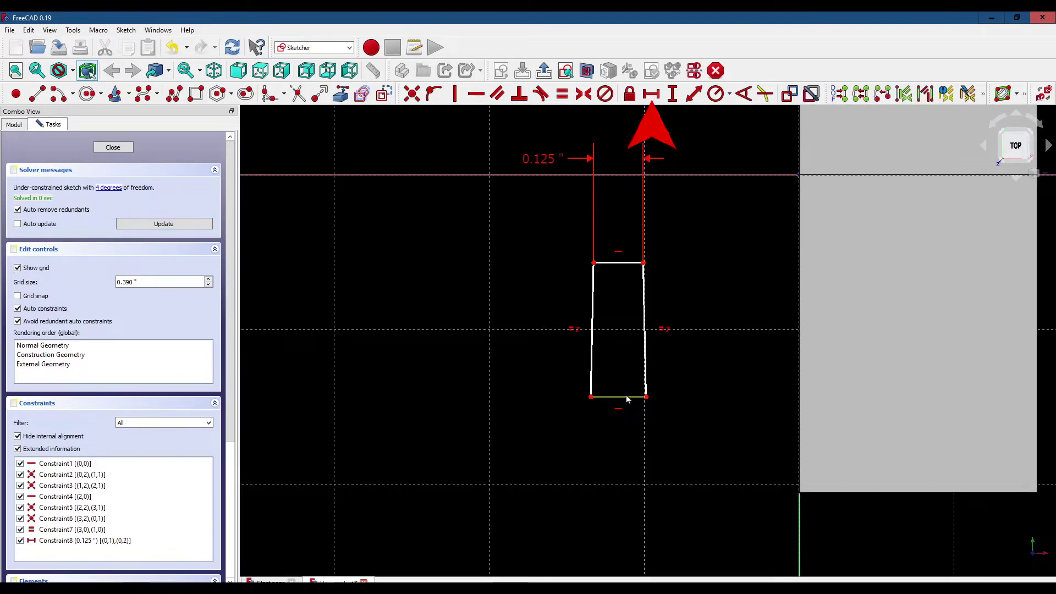
click(652, 94)
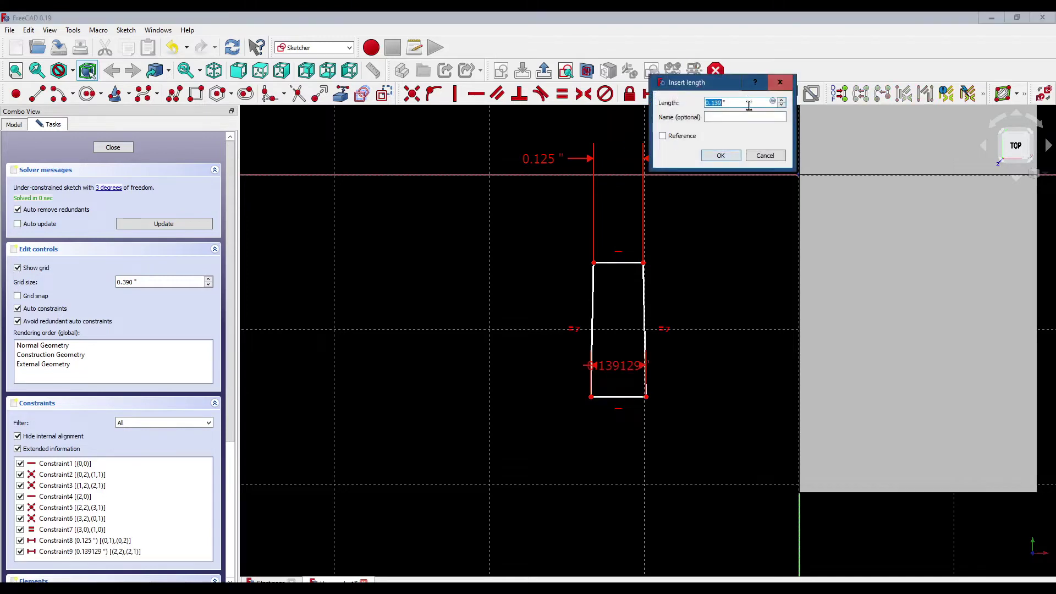
text(.03)
key(Return)
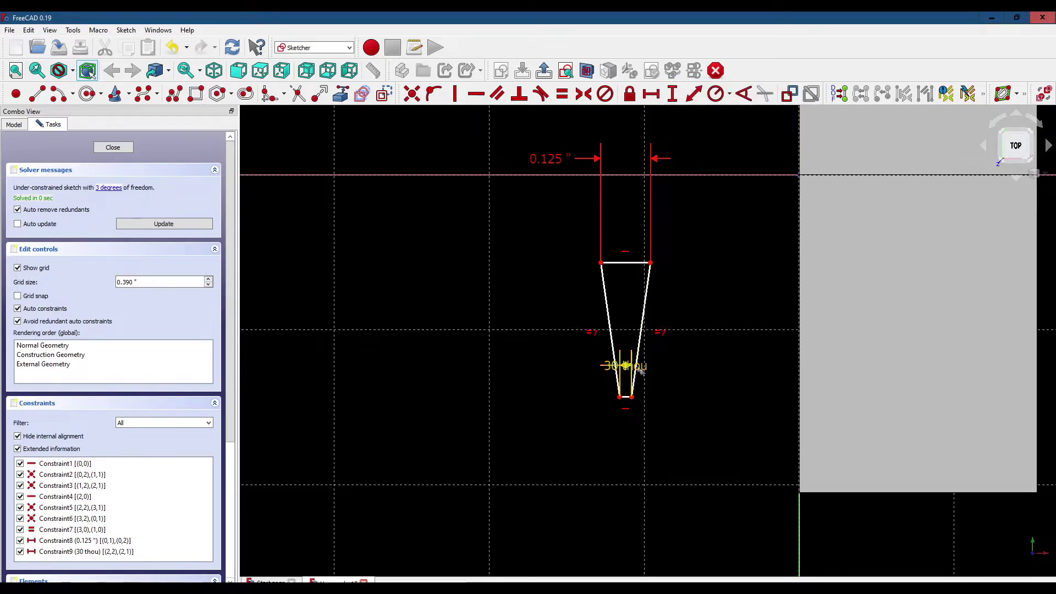
drag(634, 368, 696, 448)
Set the vertical distance between the trapezoid's upper-left and lower-left corners to 0.120 in and move the dimension text below the profile.
click(600, 263)
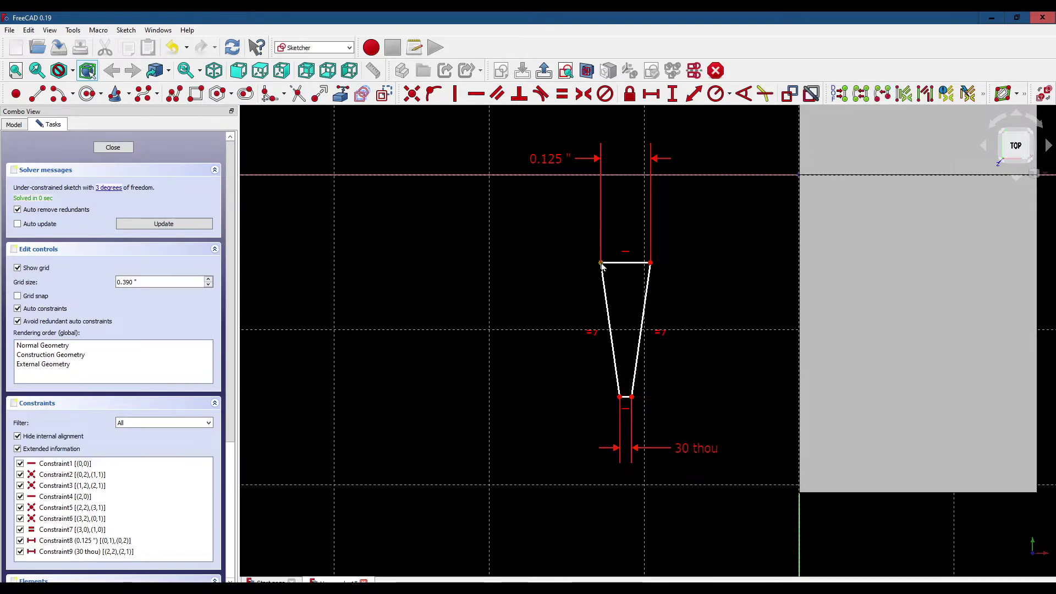
click(620, 397)
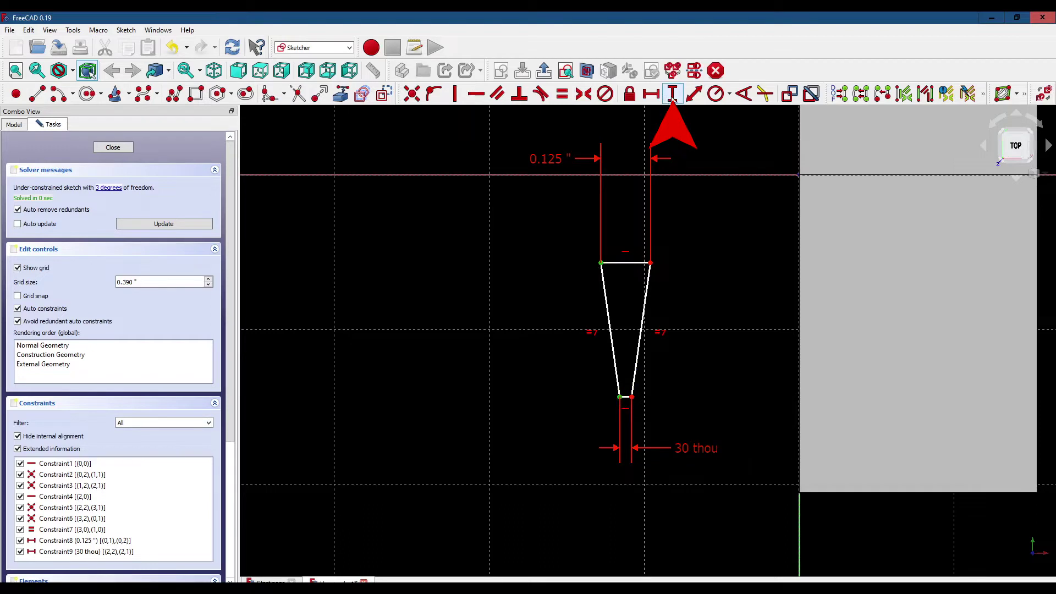
click(672, 94)
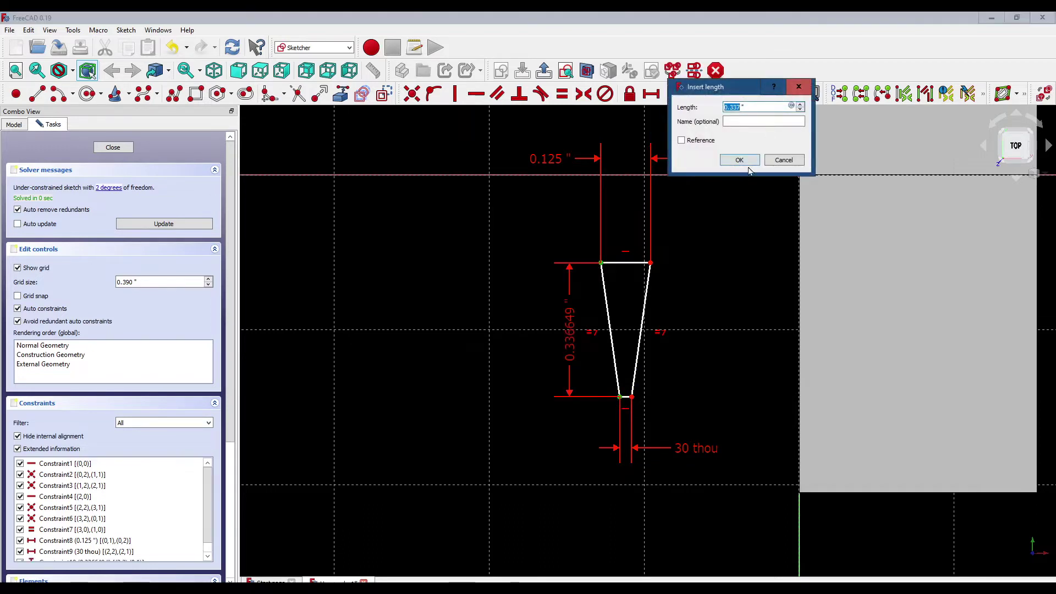
text(.120)
click(747, 167)
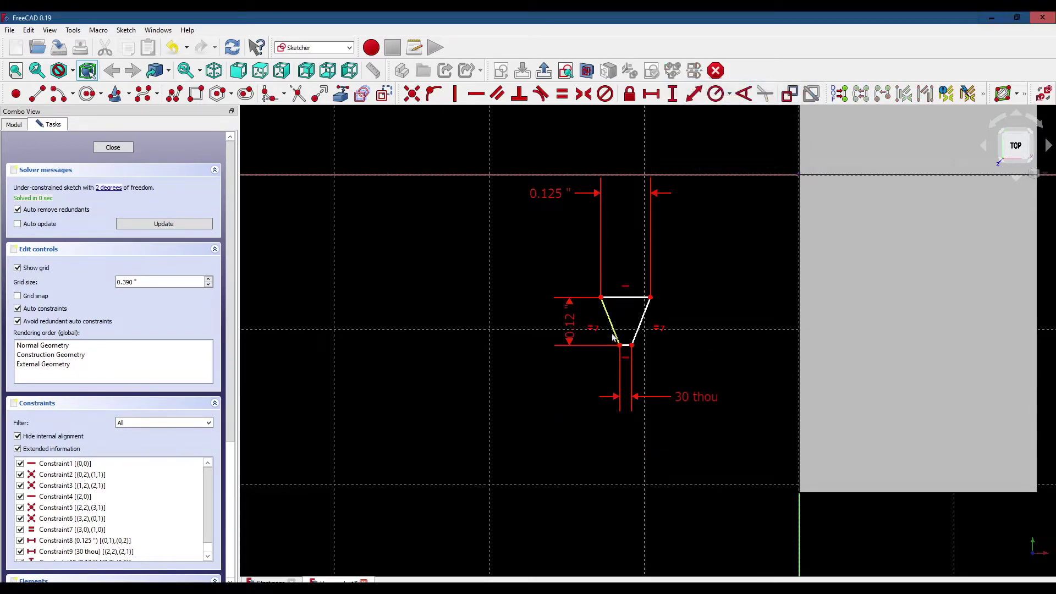
drag(572, 327, 572, 412)
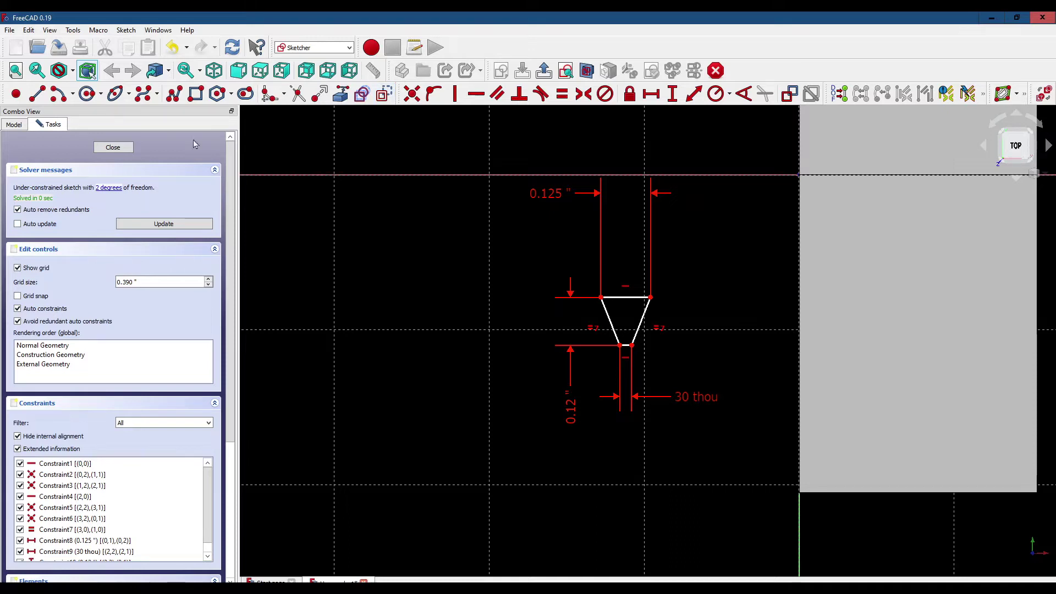
Draw a short horizontal construction line to the left of the trapezoid, level with its slanted side.
click(37, 95)
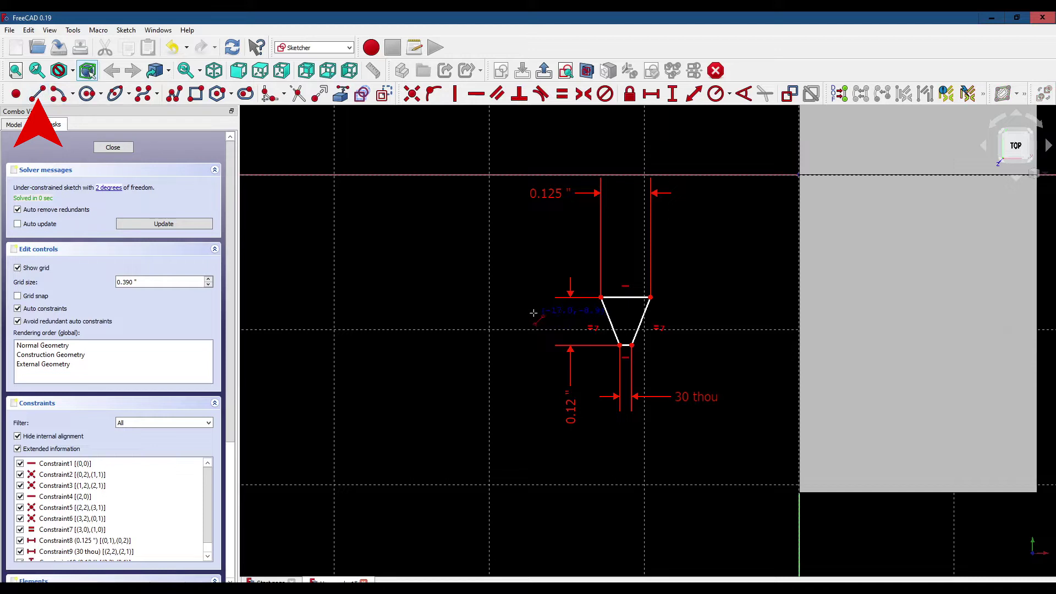
click(520, 311)
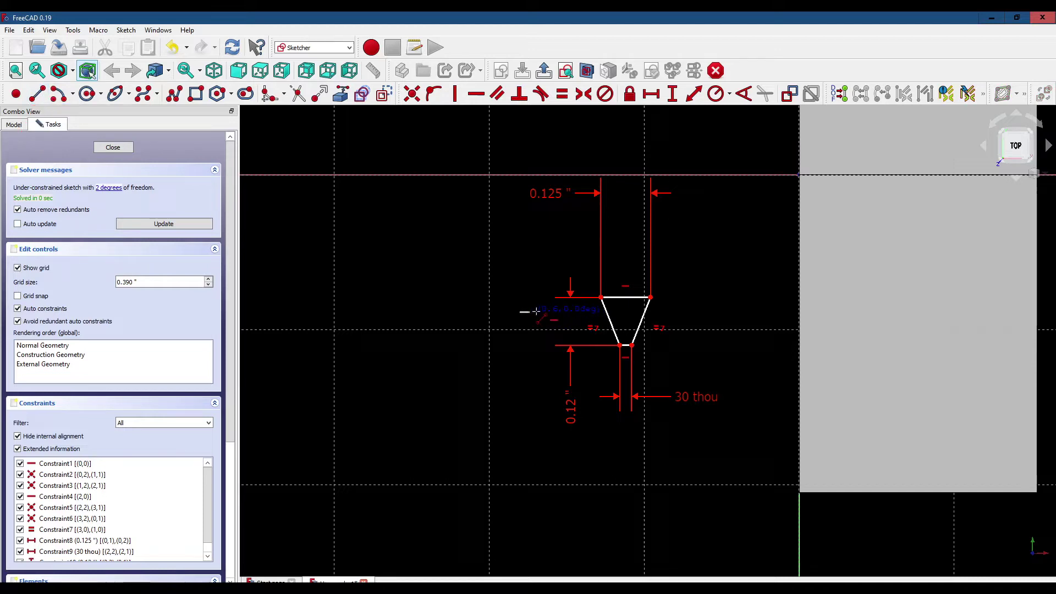
click(587, 311)
key(Escape)
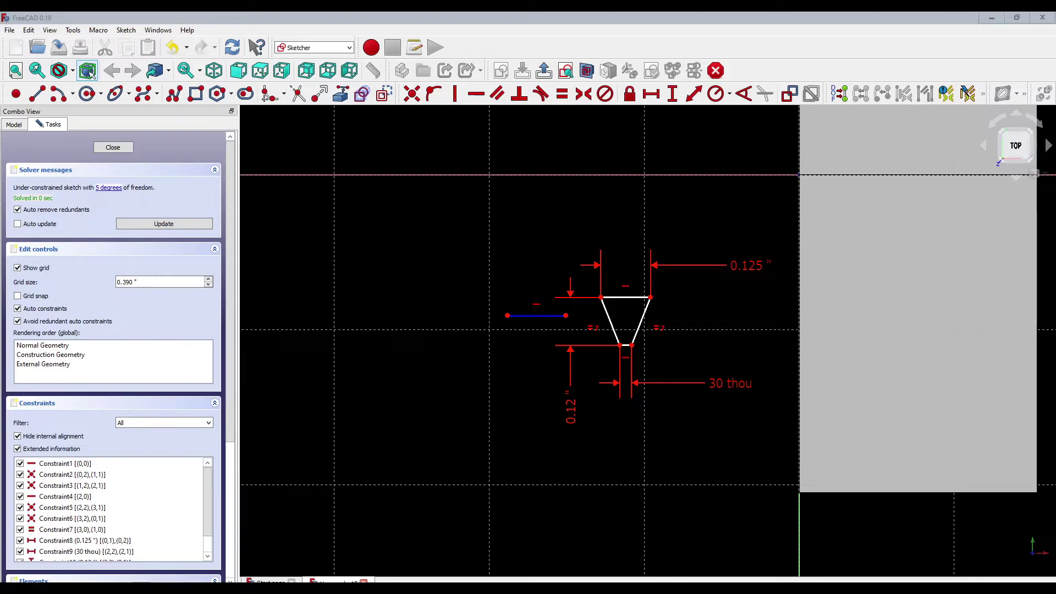
Set the vertical distance between the trapezoid's upper-left corner and the construction line's right endpoint to 13.5 thou and move the dimension text above the profile.
click(601, 298)
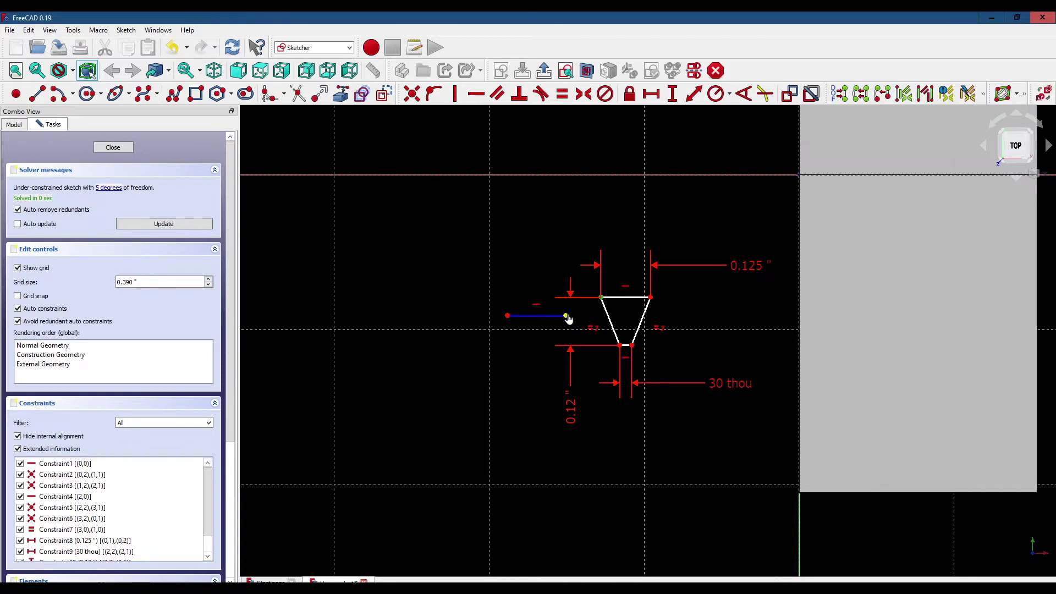
drag(565, 316, 568, 313)
click(568, 313)
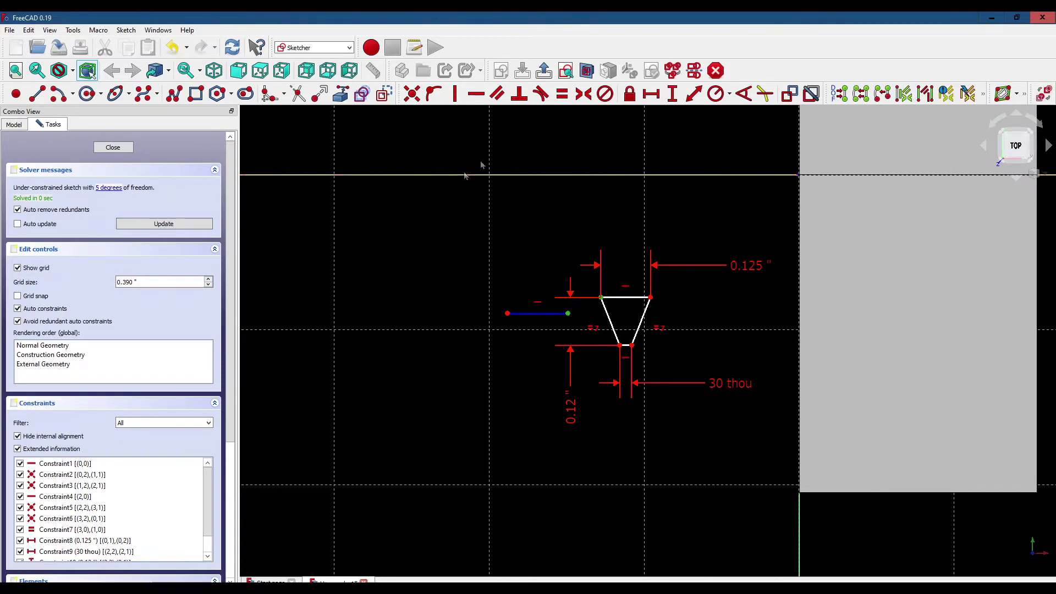
click(673, 94)
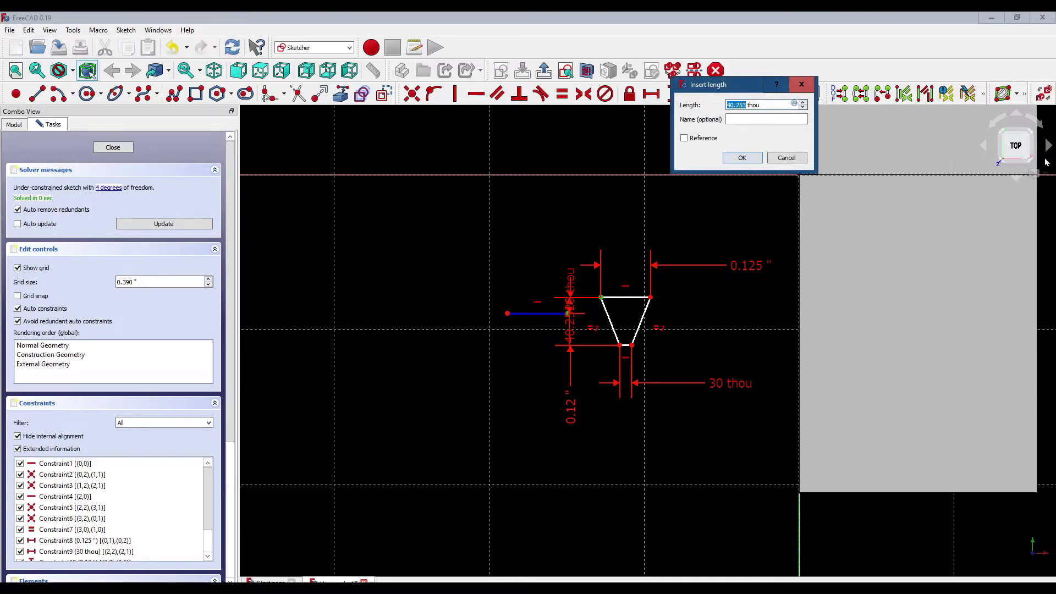
text(13.)
key(Return)
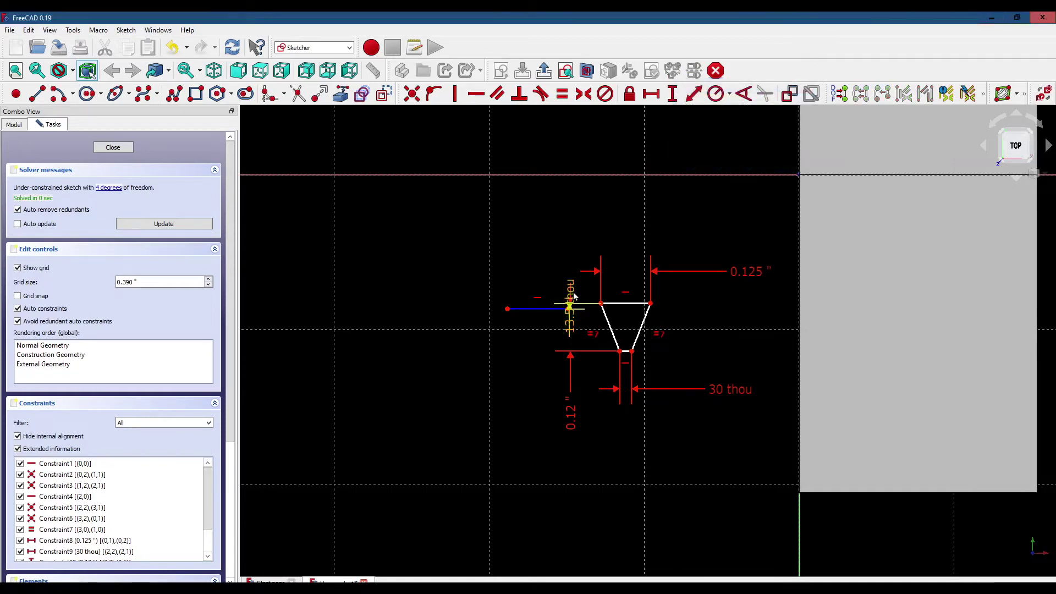
mouse_move(572, 296)
mouse_down()
mouse_move(572, 223)
mouse_move(560, 231)
mouse_up()
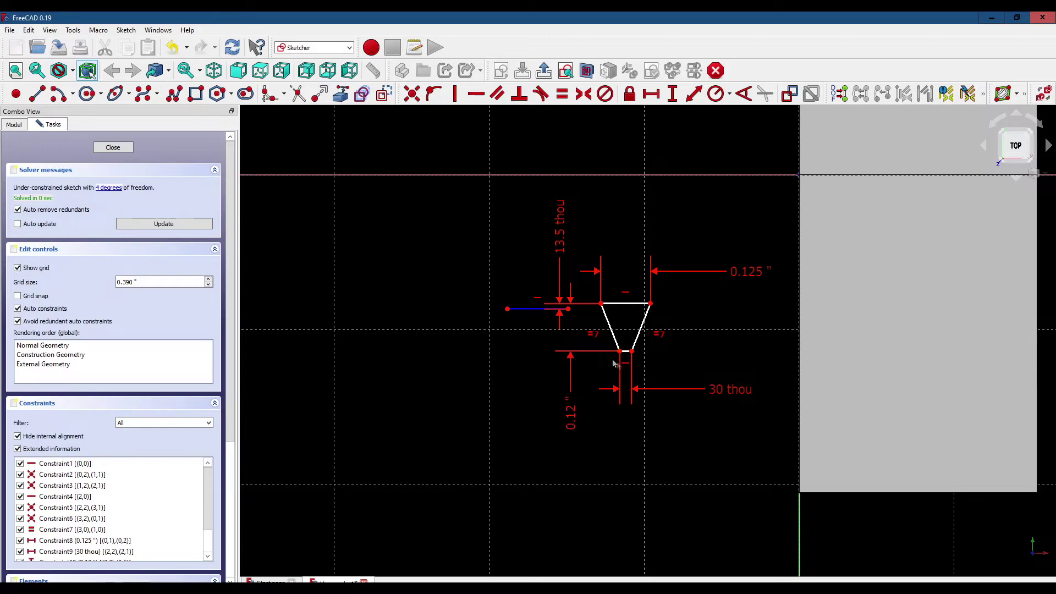
Constrain the construction line's left endpoint to a vertical distance of 0.5 in from the origin and move the dimension to the line's left.
click(507, 310)
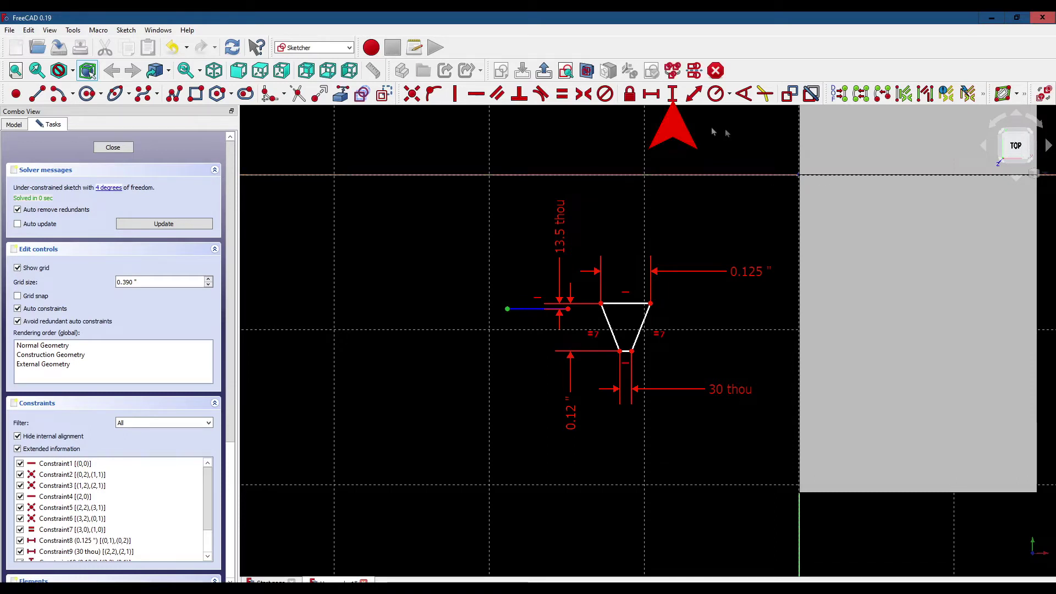
click(672, 93)
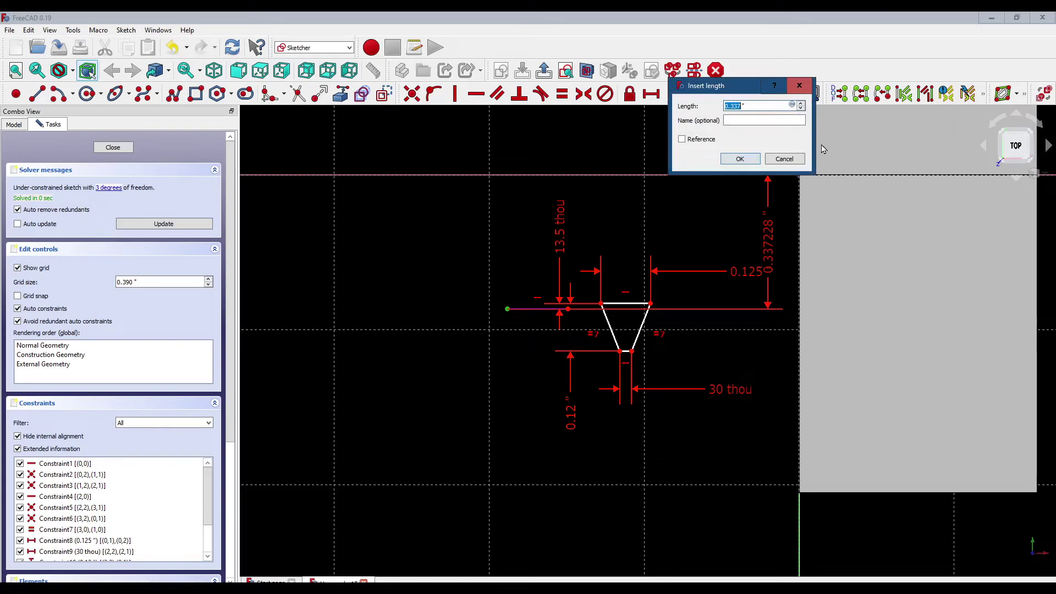
text(.5)
key(Return)
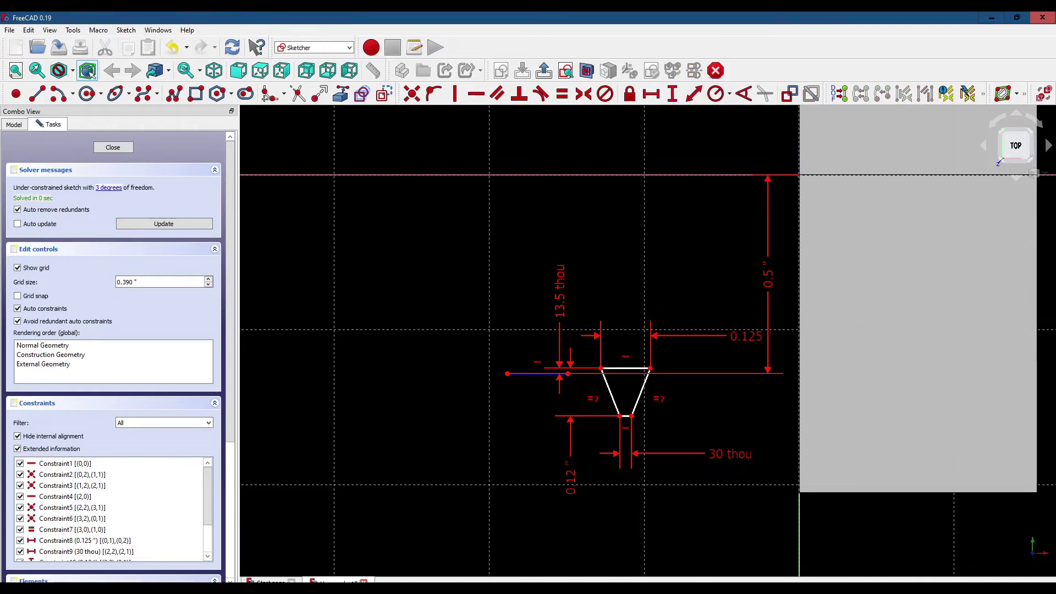
drag(771, 286, 473, 278)
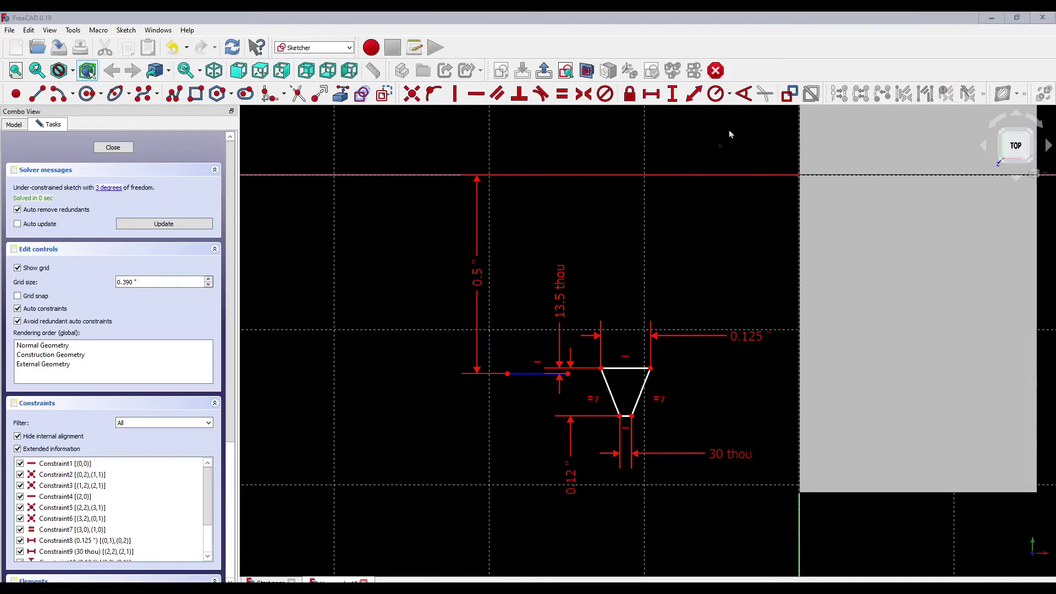
Set the horizontal distance between the trapezoid's upper-right corner and the origin to 0.1 in and move the dimension text clear of the profile.
click(651, 369)
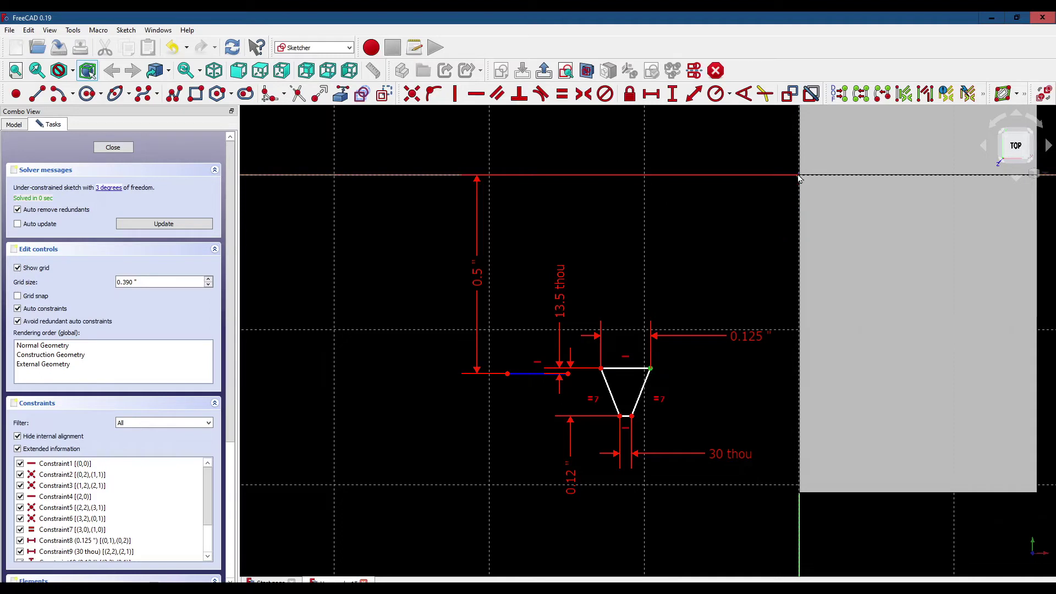
click(651, 95)
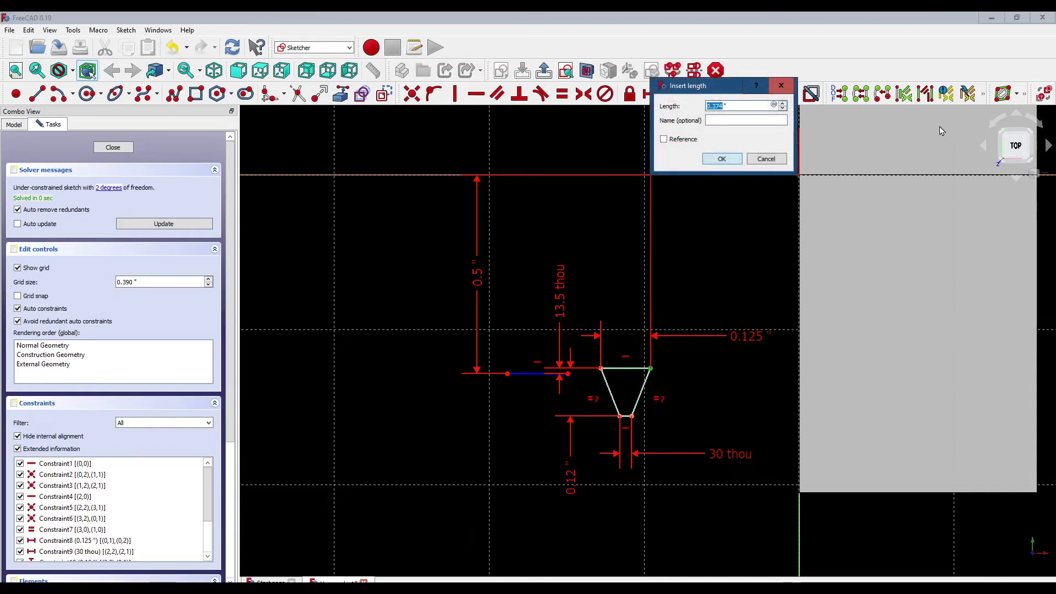
text(.1)
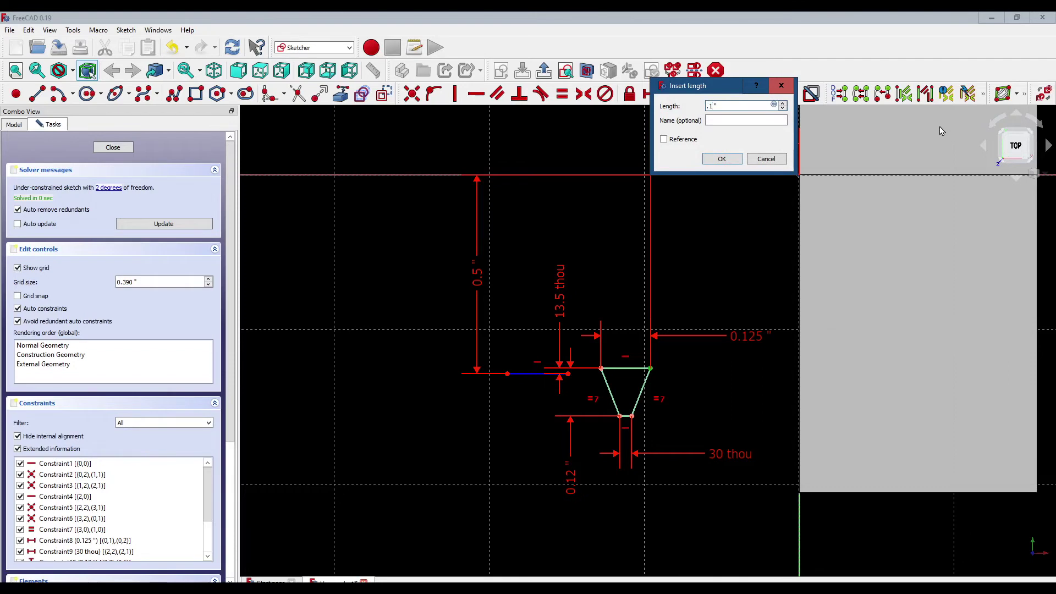
key(Return)
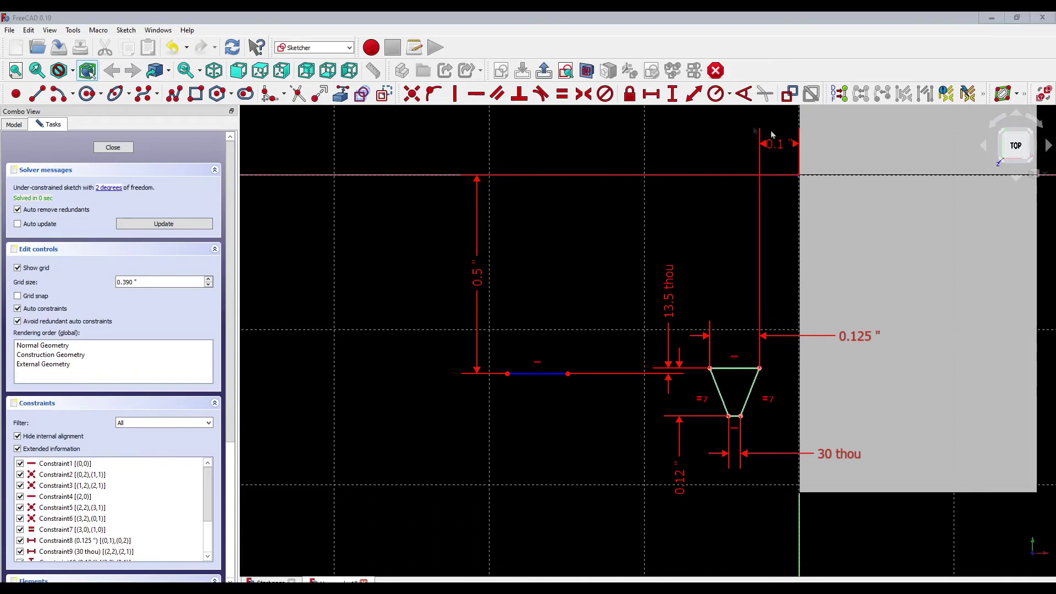
drag(785, 152, 854, 286)
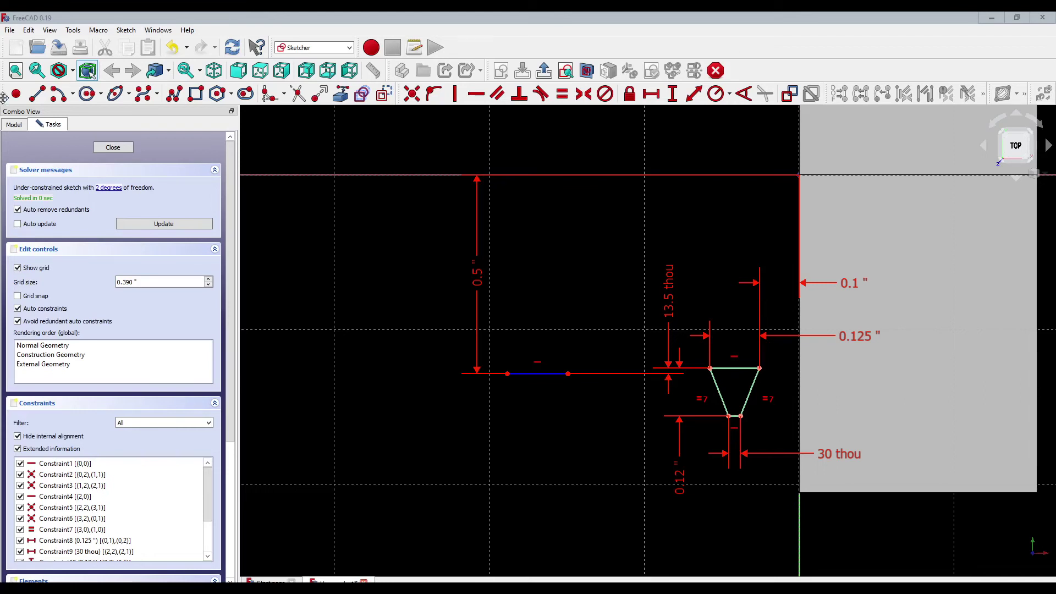
Close the sketch and create a subtractive helix from the trapezoid profile around the base X axis.
click(114, 148)
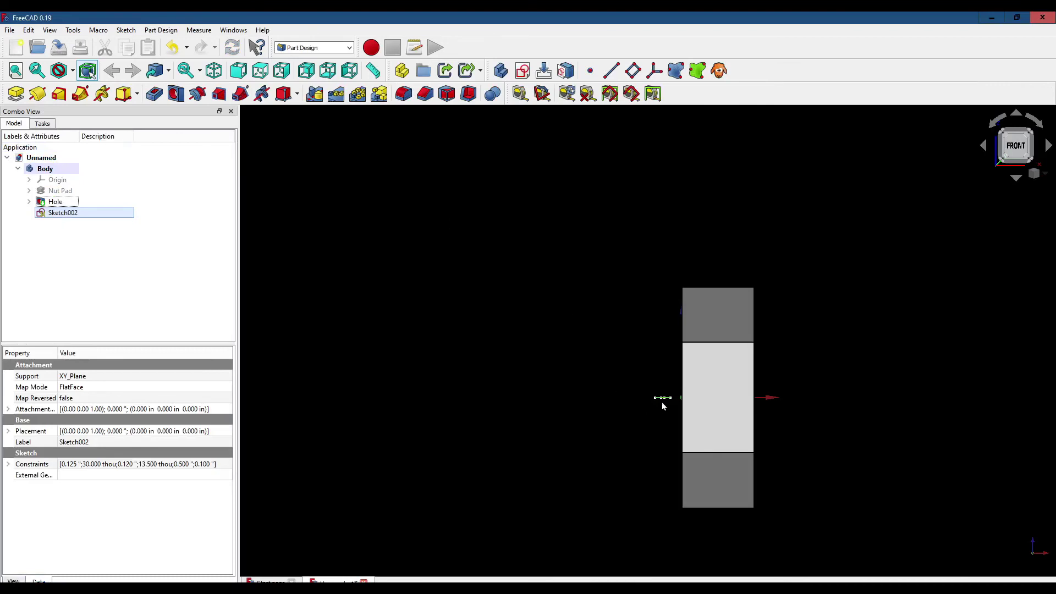
click(57, 216)
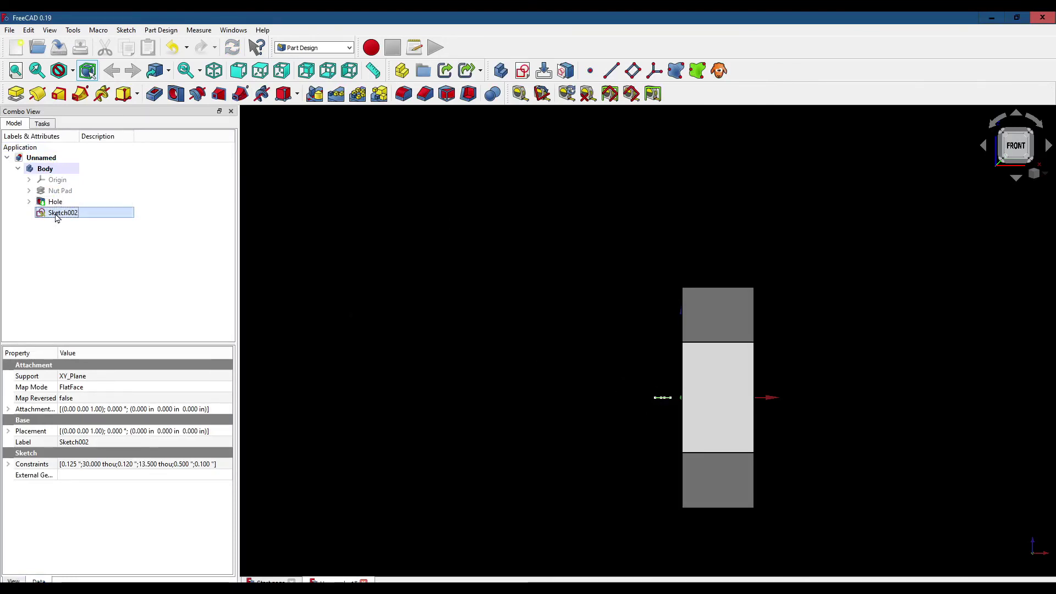
click(264, 95)
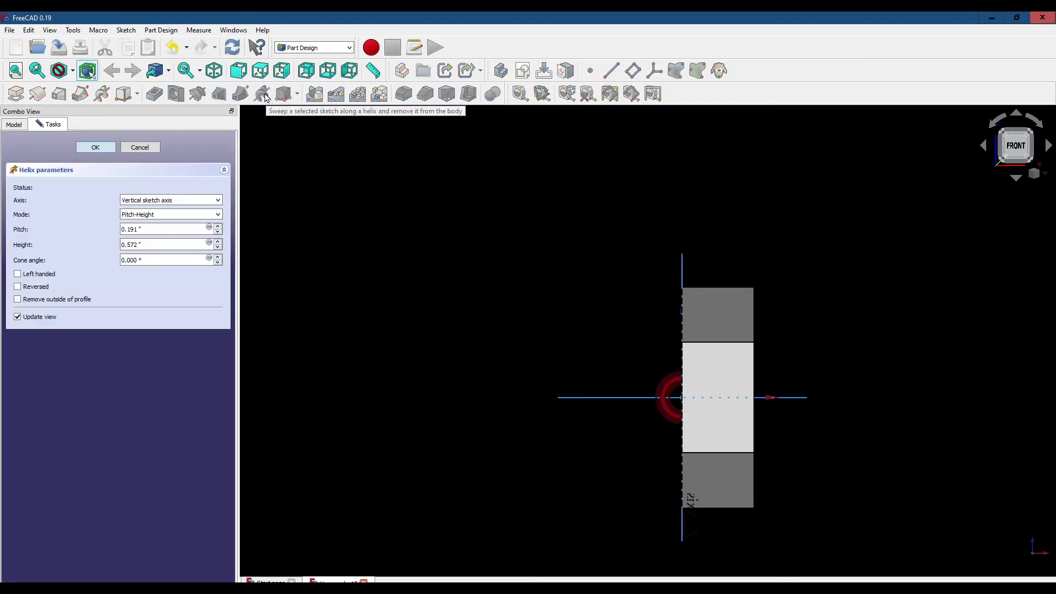
click(621, 397)
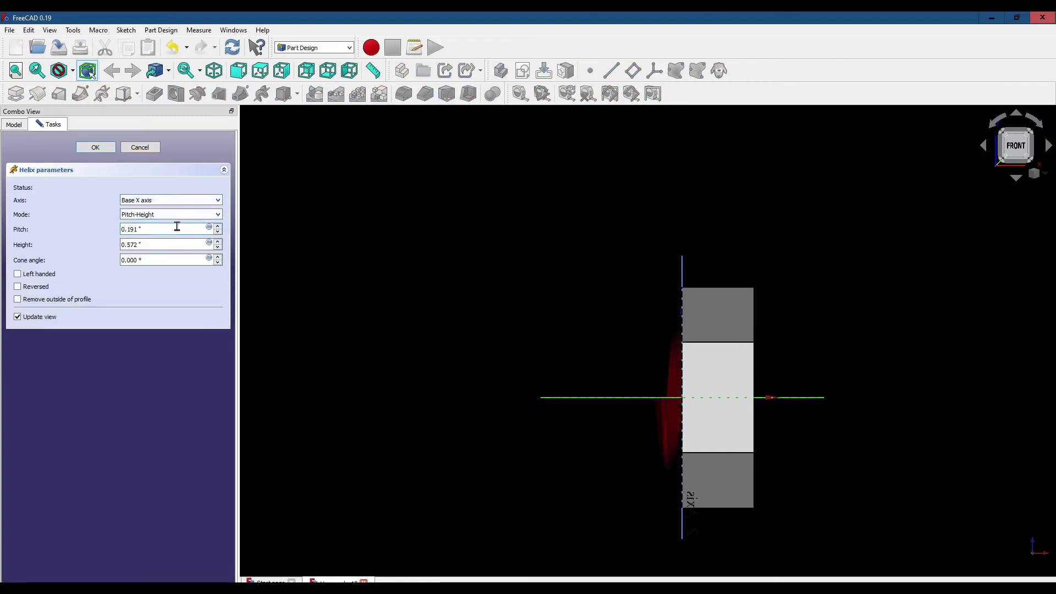
Set the subtractive helix's pitch to 0.125 in and height to 0.8 in, and apply the cut.
drag(177, 226, 113, 226)
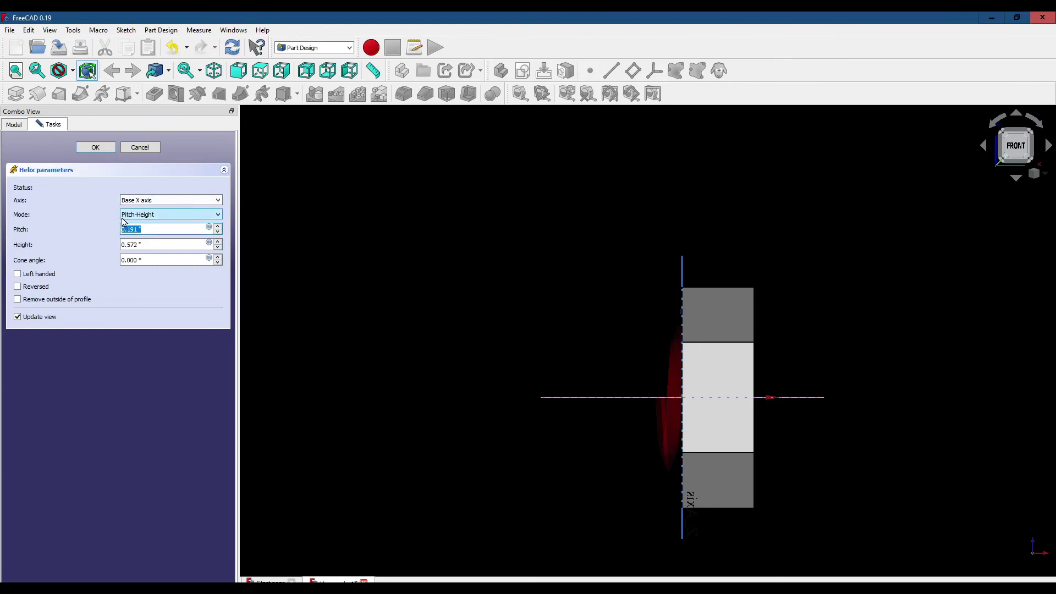
text(0.125)
drag(142, 244, 113, 244)
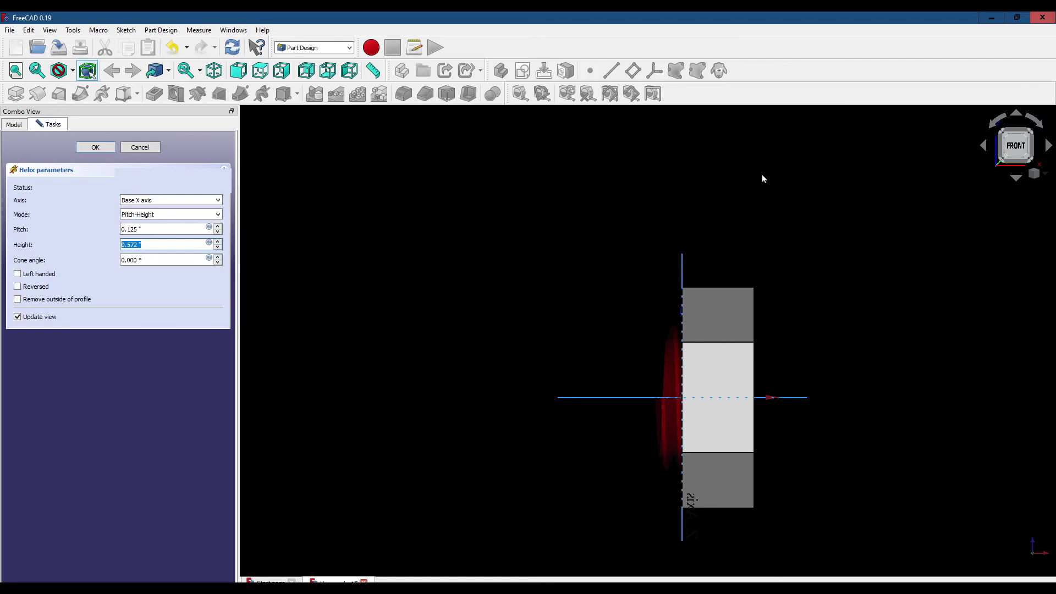
text(0.8)
click(98, 147)
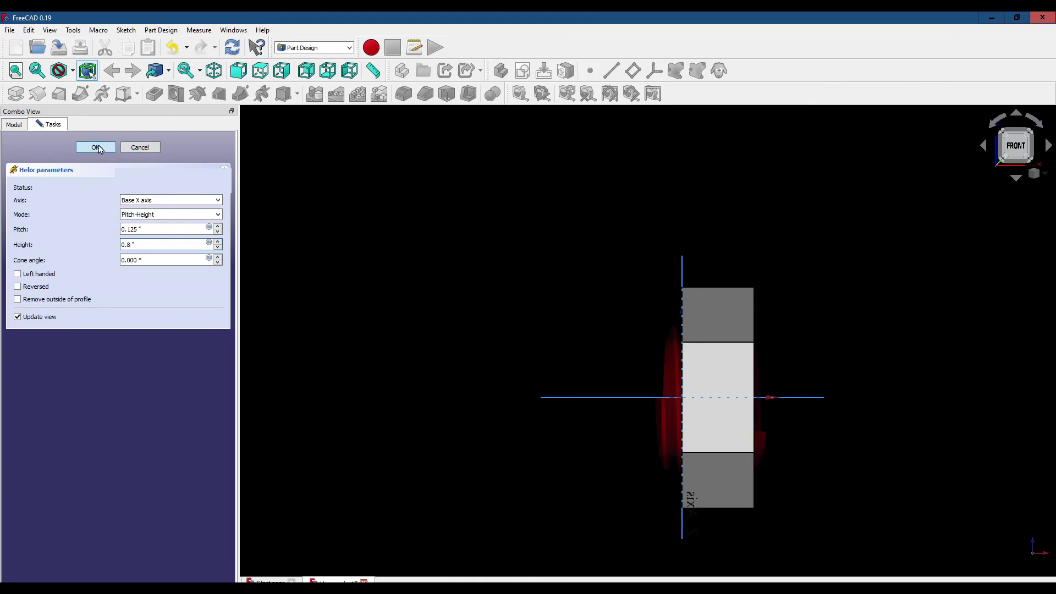